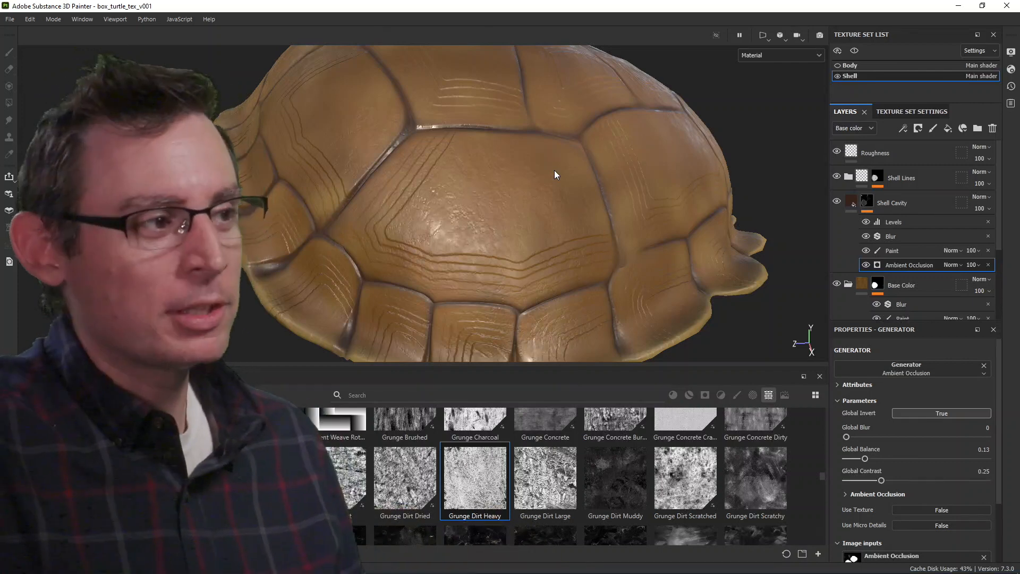
Step: Examine the turtle shell's plates, growth lines and dark crevices from several angles
alt+drag(509, 164, 405, 191)
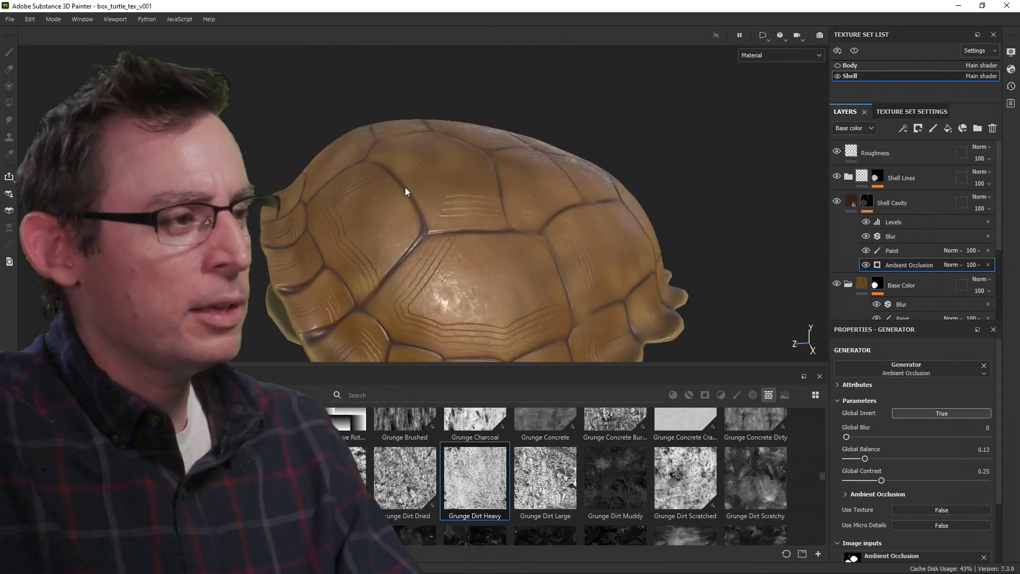
alt+drag(494, 295, 501, 202)
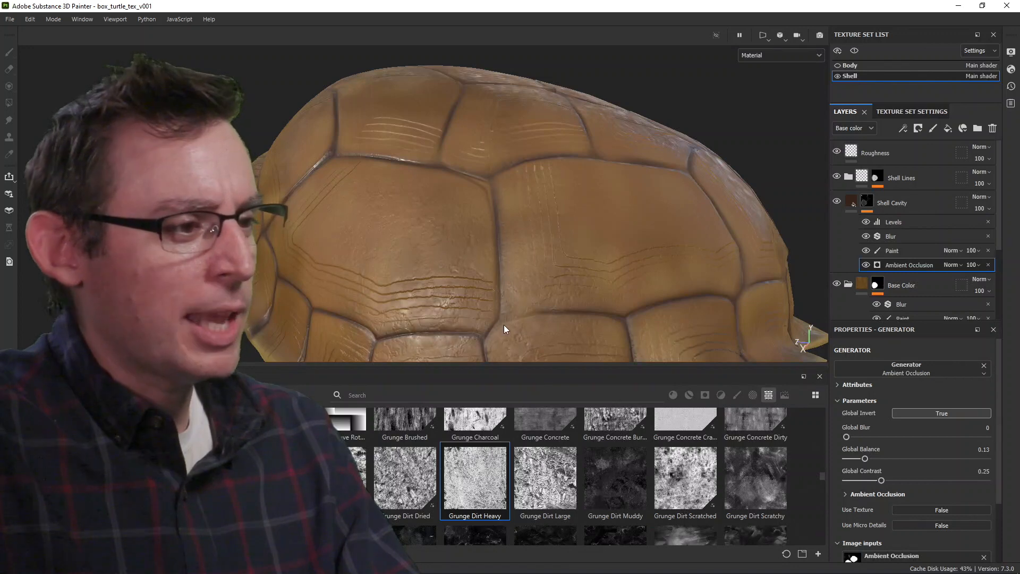
alt+drag(598, 317, 460, 264)
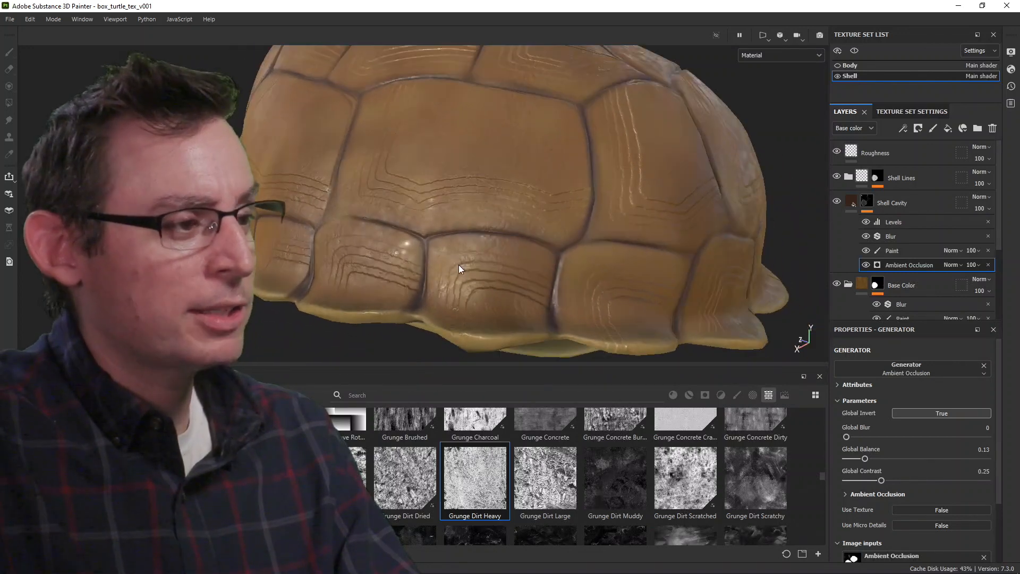
alt+drag(517, 235, 476, 221)
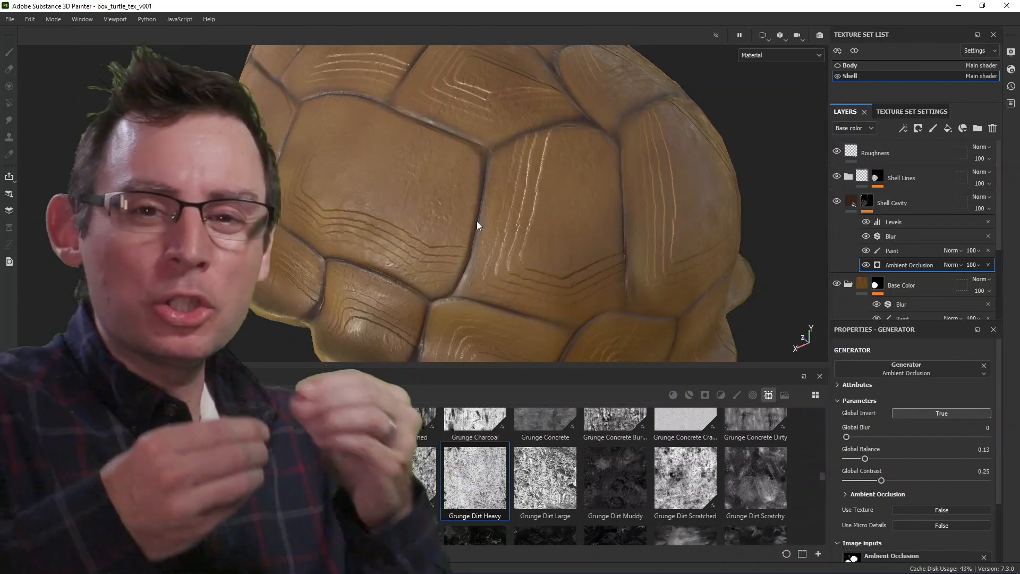
alt+drag(489, 150, 460, 236)
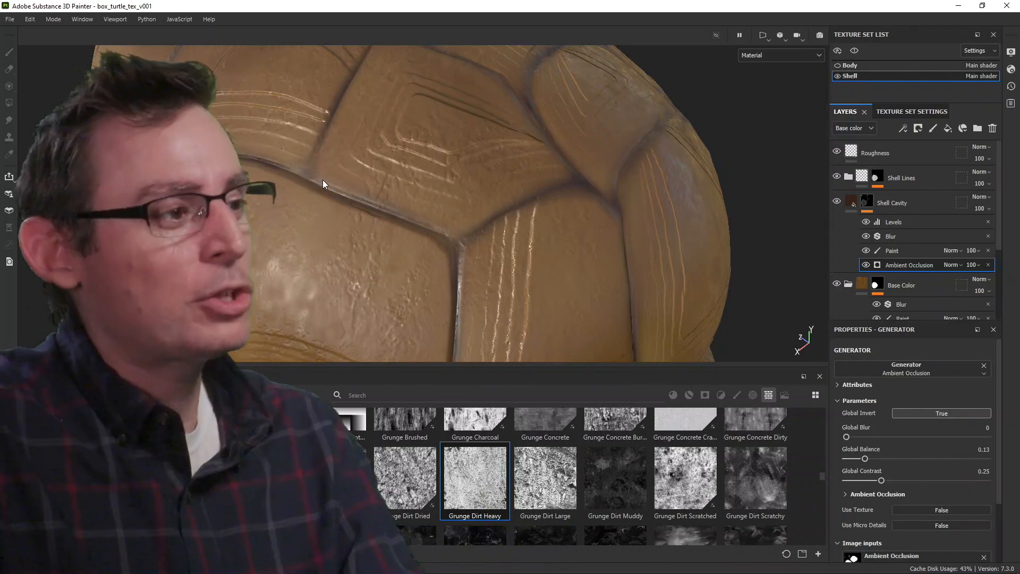
alt+drag(322, 180, 471, 172)
alt+right_drag(471, 172, 330, 176)
alt+middle_drag(329, 175, 414, 207)
alt+drag(414, 207, 421, 193)
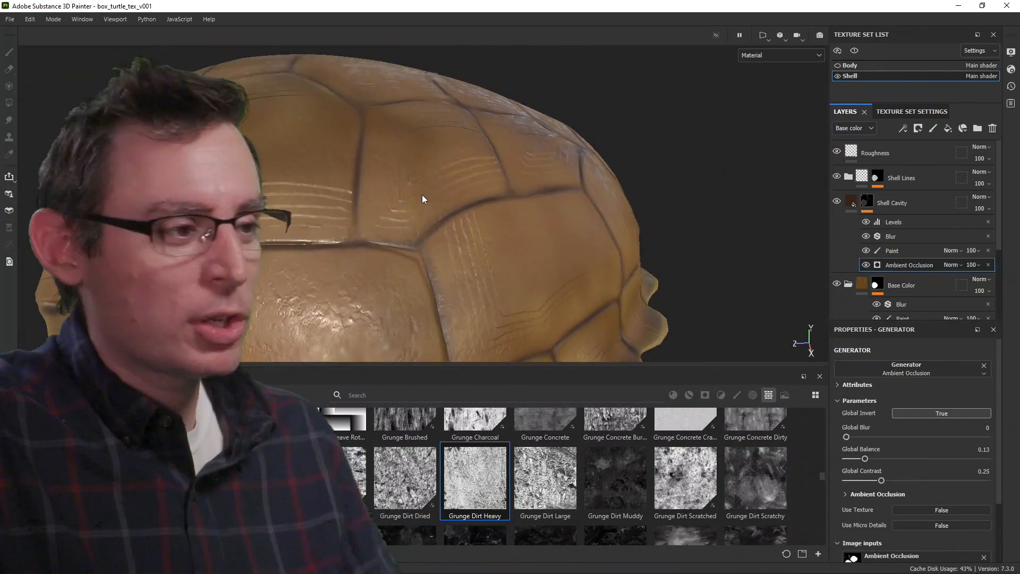
alt+drag(416, 217, 478, 237)
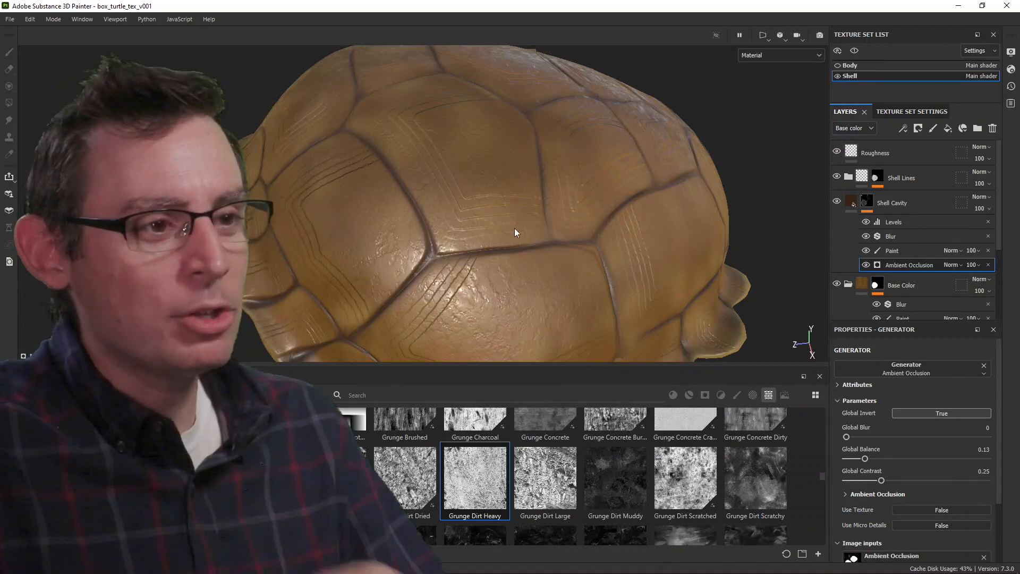
Step: Hide the Shell Cavity layer, and collapse and select the Base Color group
click(852, 201)
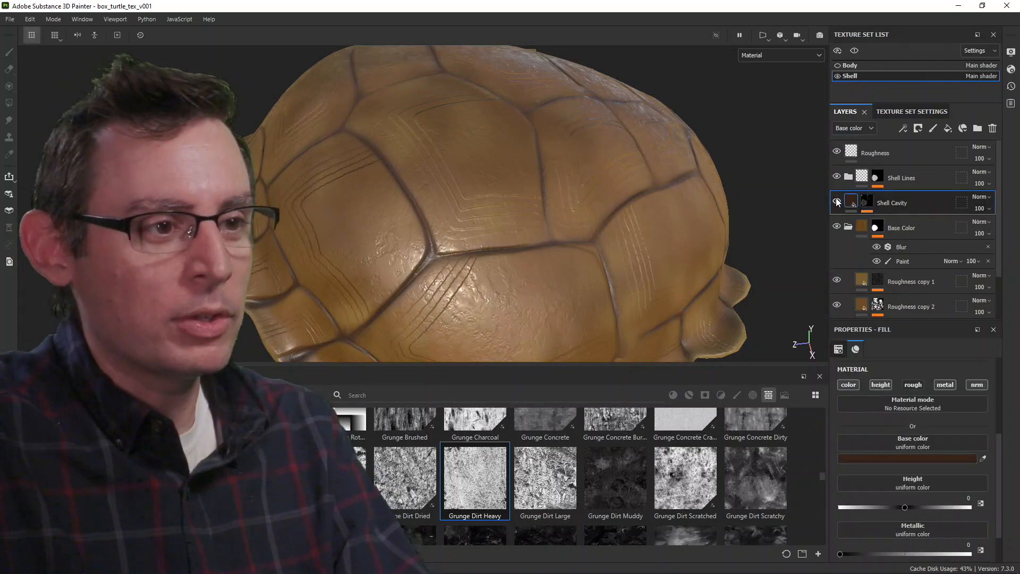
click(837, 201)
alt+drag(556, 204, 535, 212)
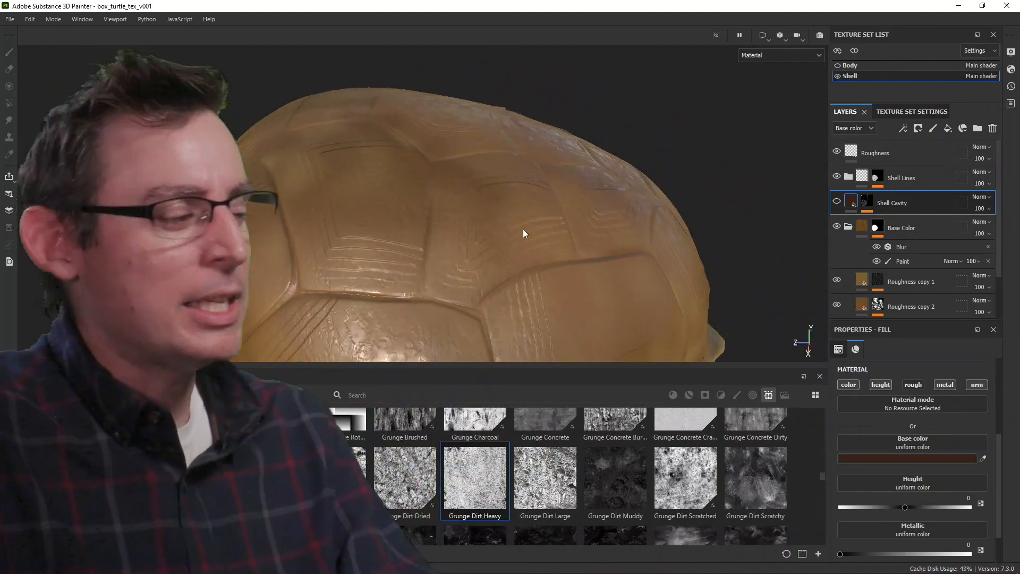
alt+drag(492, 237, 533, 234)
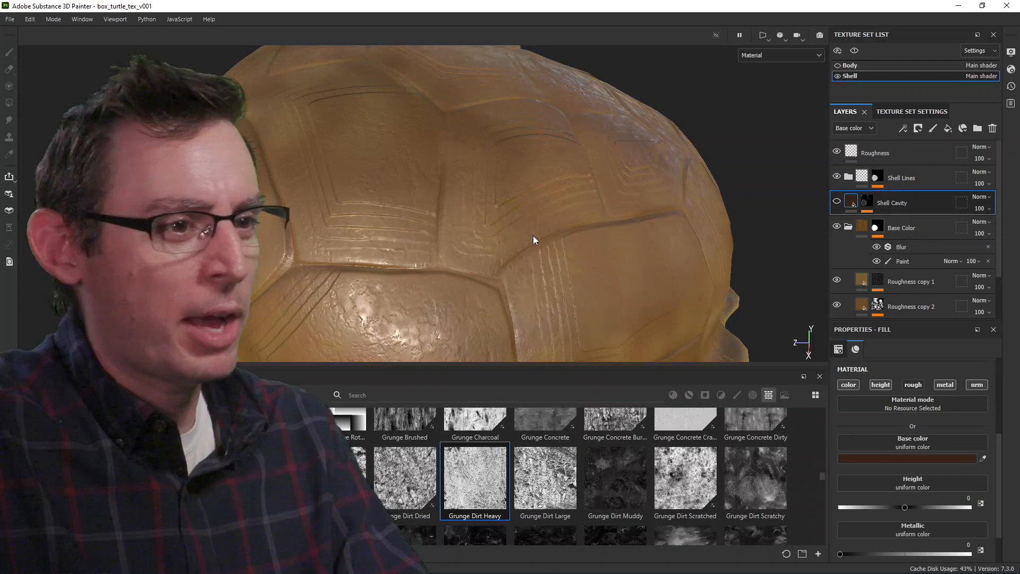
click(848, 227)
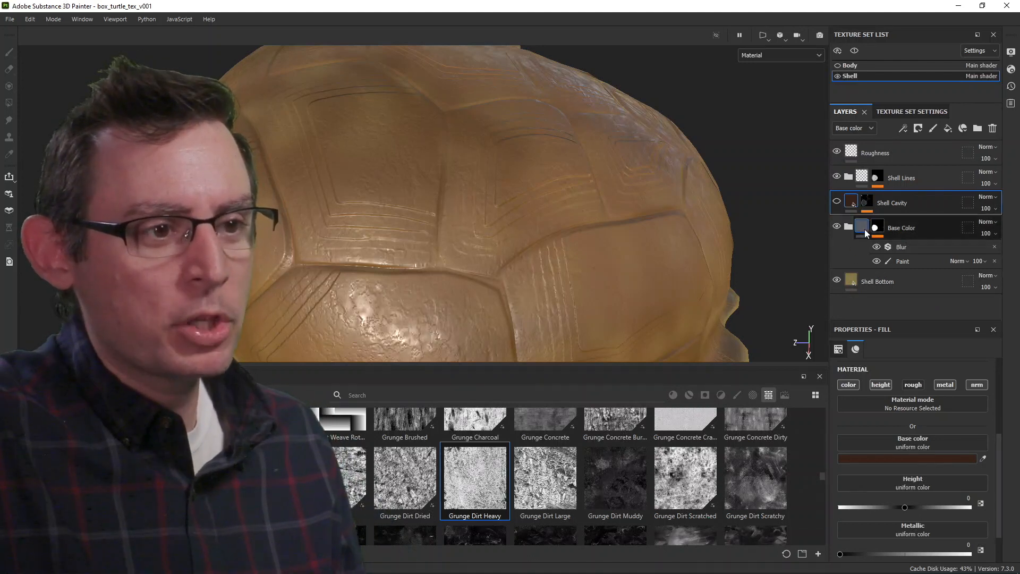
click(864, 228)
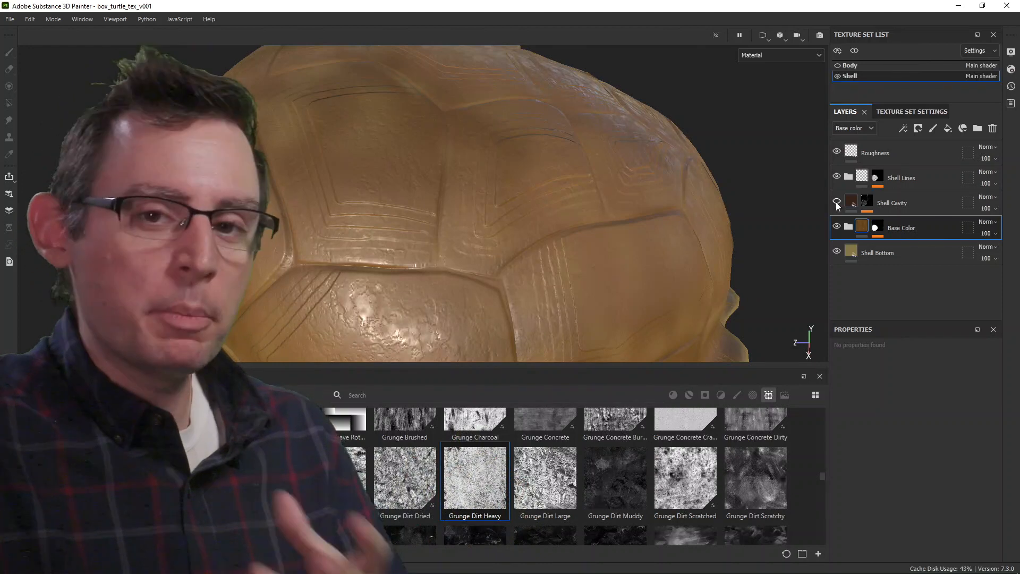
Step: Review the baked mesh maps in the Shell texture set's settings and return to the layer stack
click(901, 112)
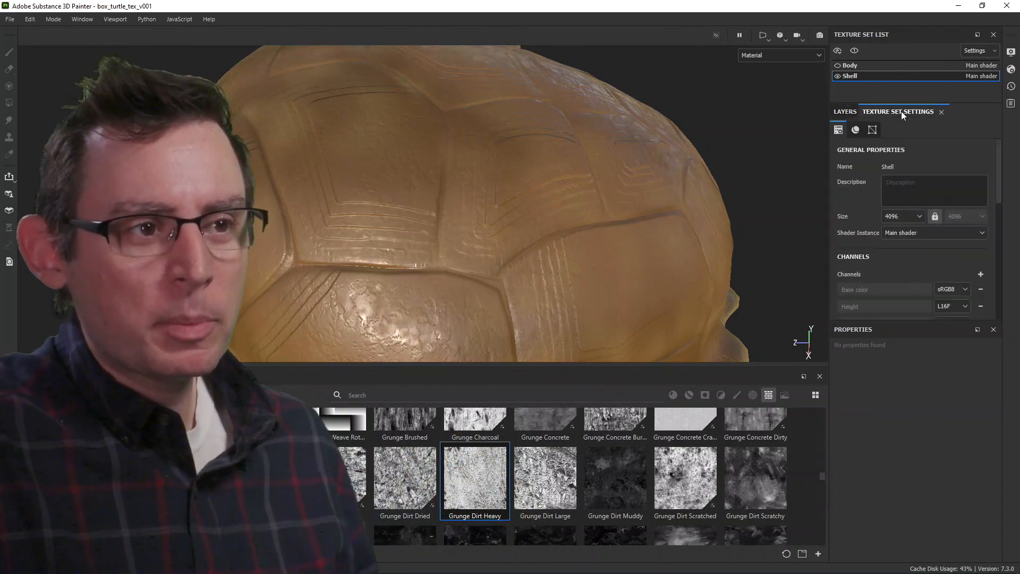
drag(996, 184, 997, 275)
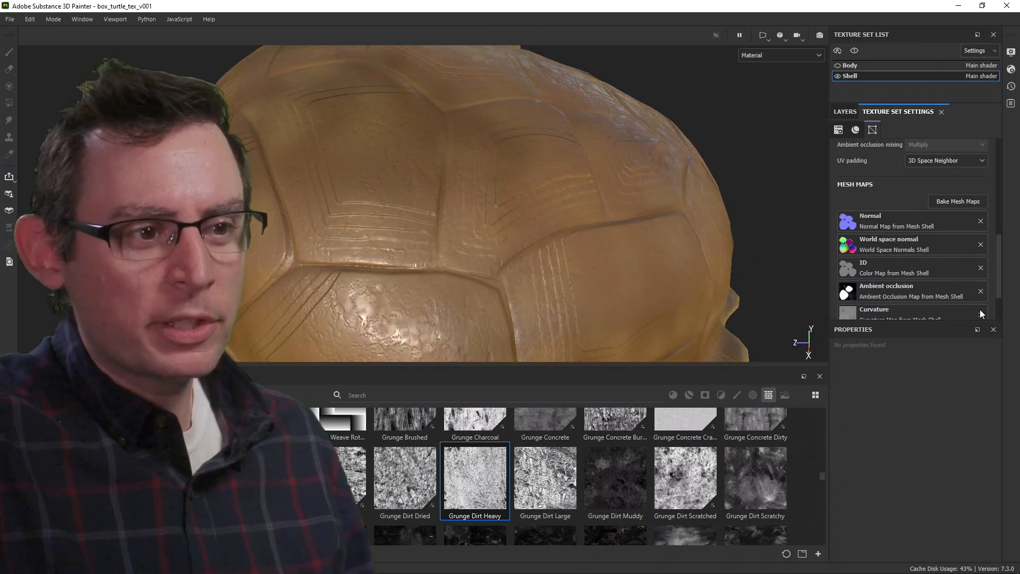
drag(999, 254, 999, 270)
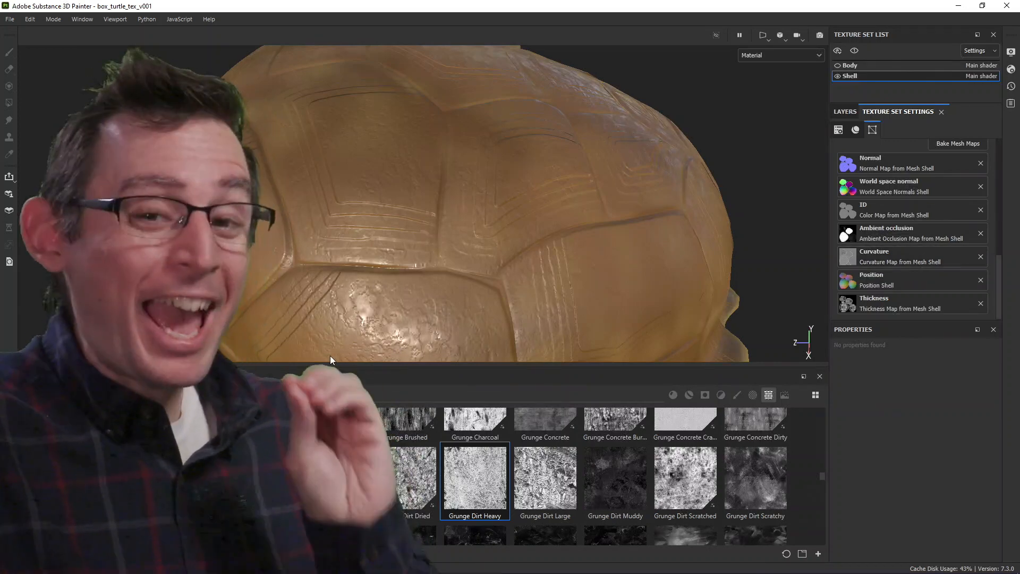
drag(996, 289, 995, 171)
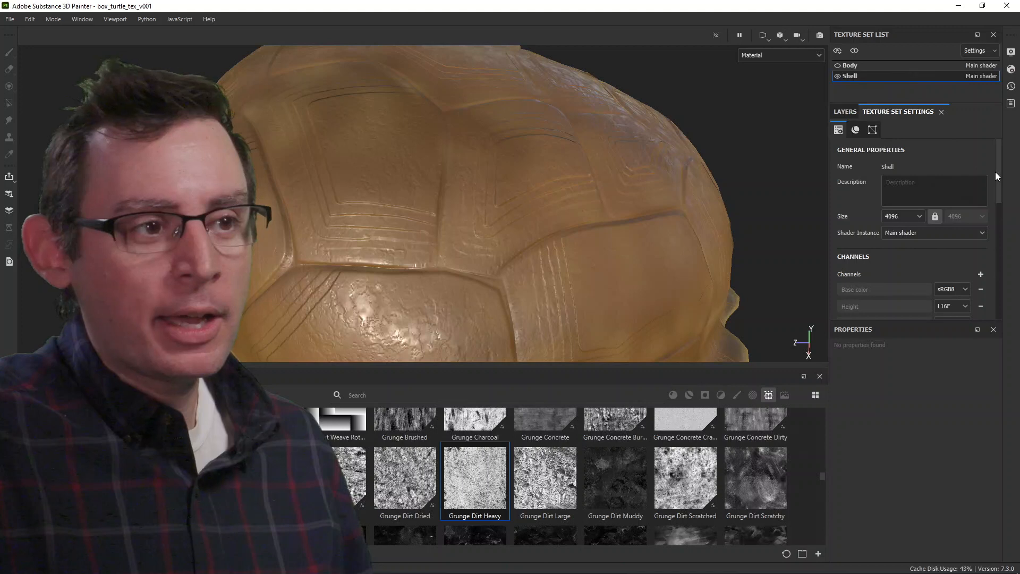
click(845, 111)
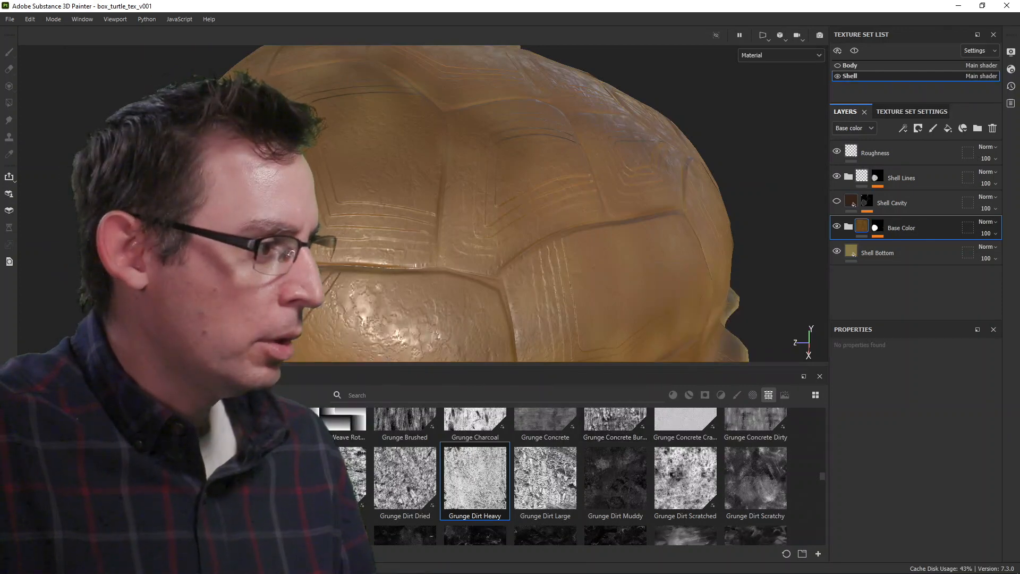
Step: Inspect the project's baked textures, previewing the shell's curvature map
click(58, 424)
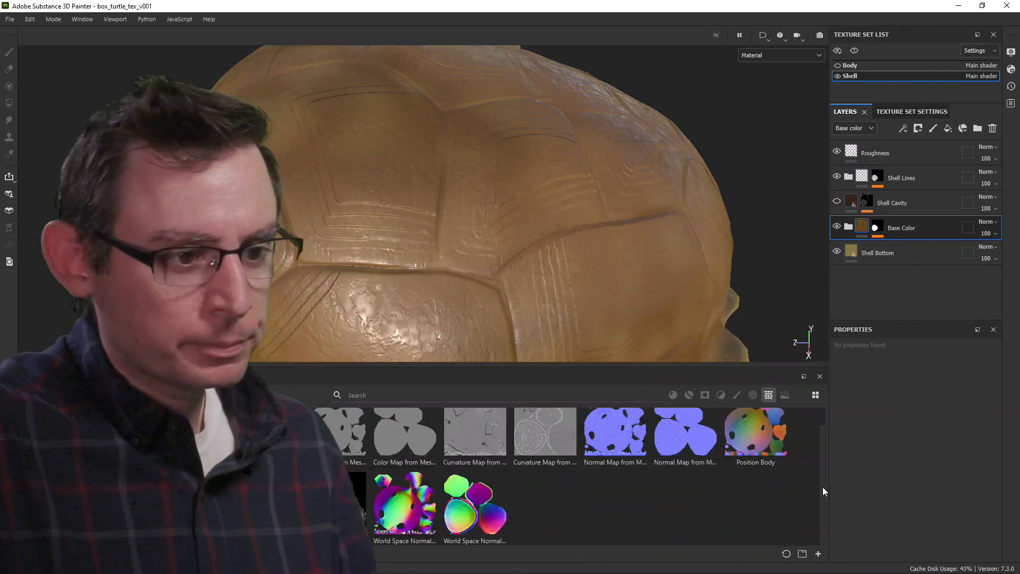
scroll(823, 487, up, 1)
mouse_move(545, 460)
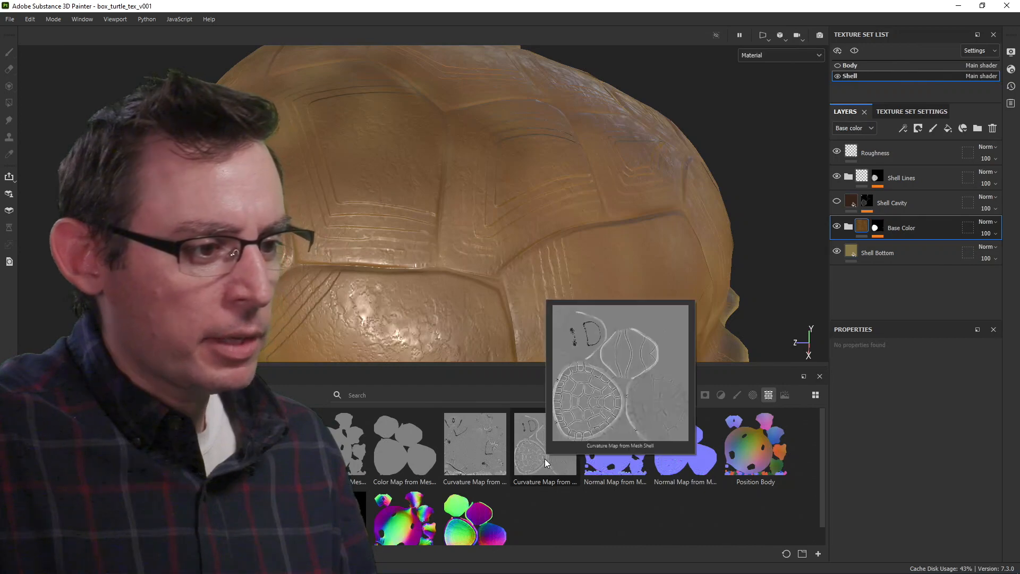
mouse_move(604, 459)
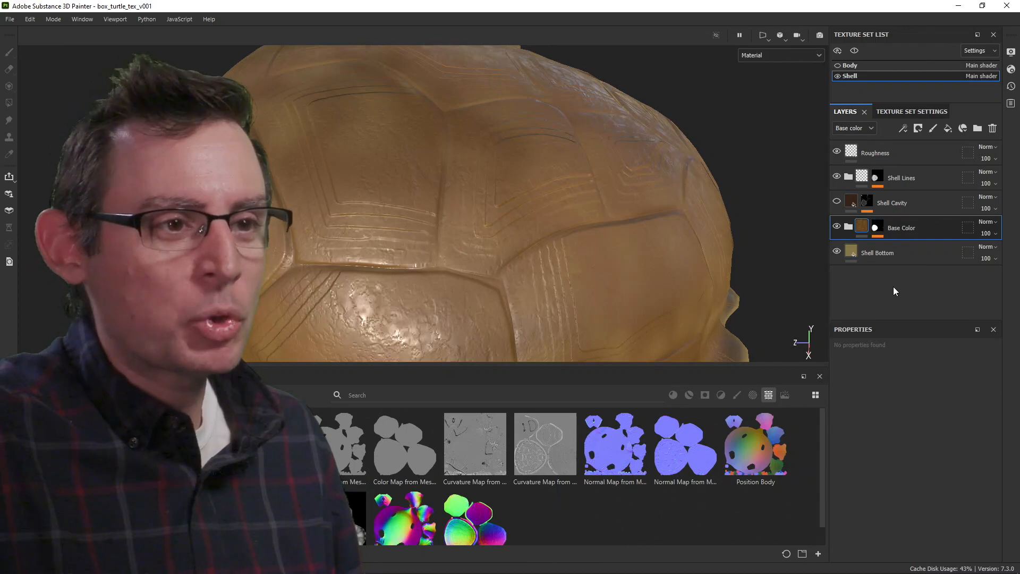
Step: Add a fill layer above the Roughness layer and set its base color to red D45858
click(896, 157)
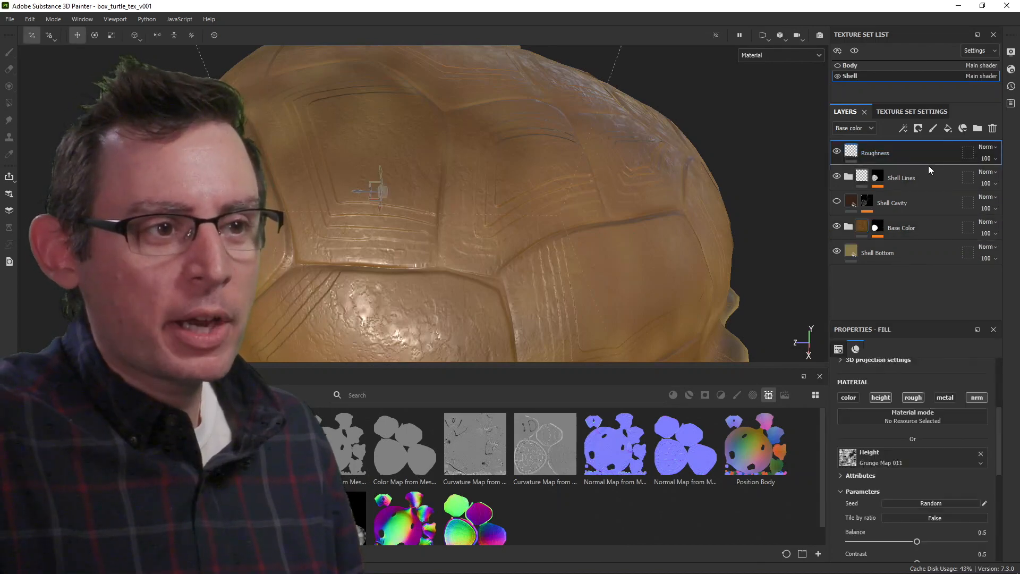
click(947, 128)
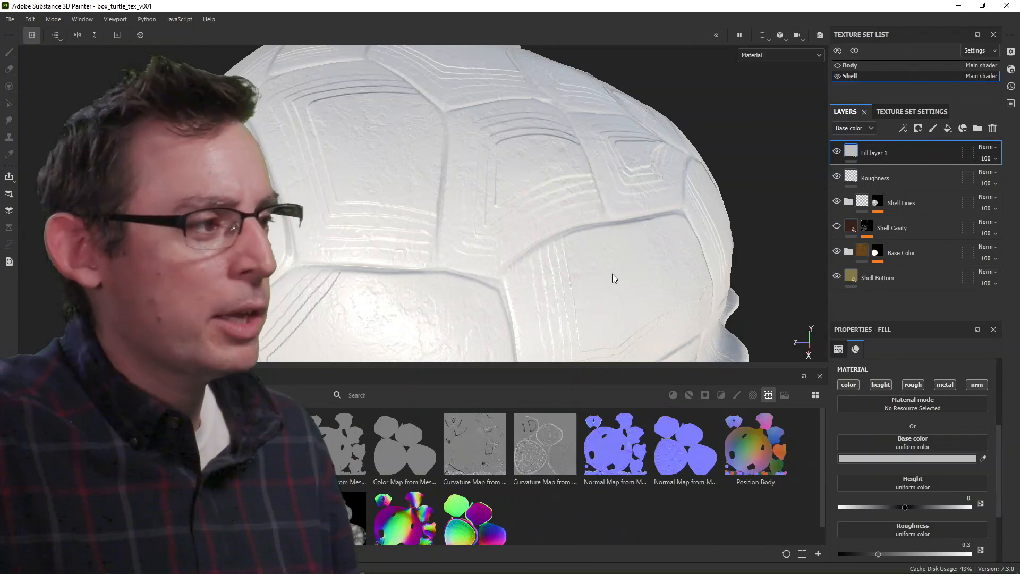
click(866, 457)
drag(989, 306, 944, 323)
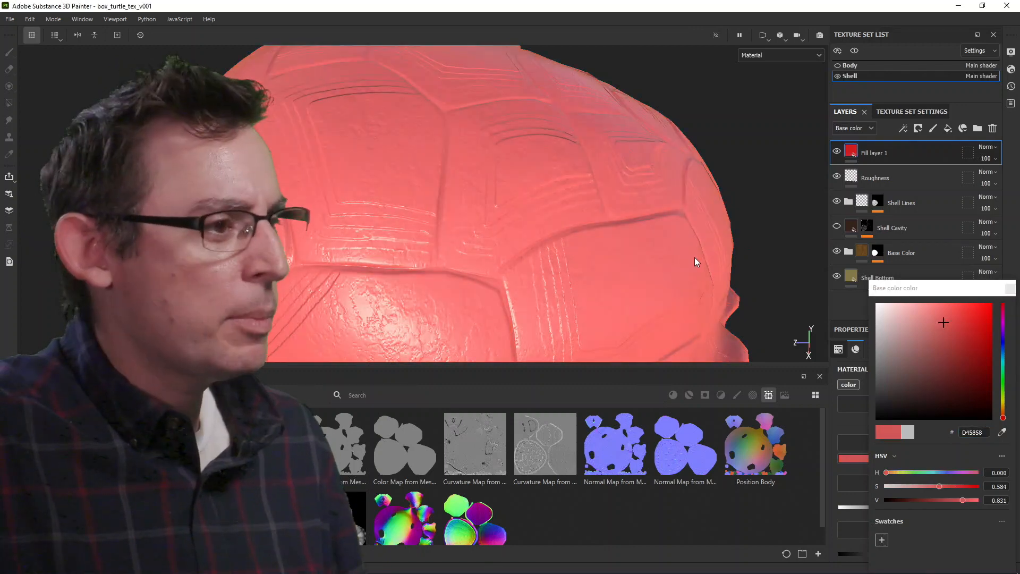
alt+drag(698, 166, 676, 174)
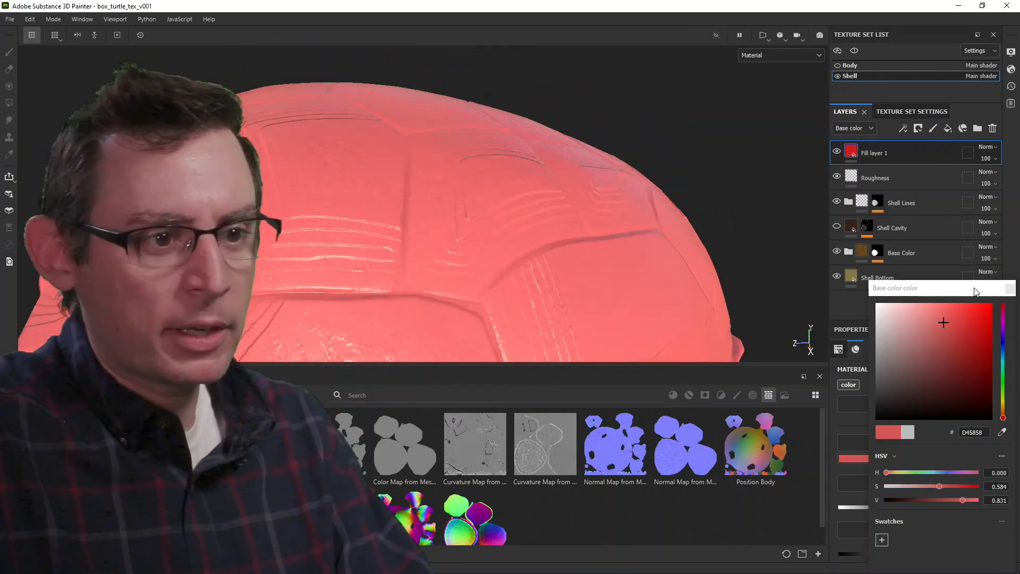
click(1010, 288)
Step: Turn off the height, roughness, metallic and normal channels of the red fill layer, keeping only color
click(879, 384)
click(913, 384)
click(944, 384)
click(968, 385)
alt+drag(485, 161, 512, 211)
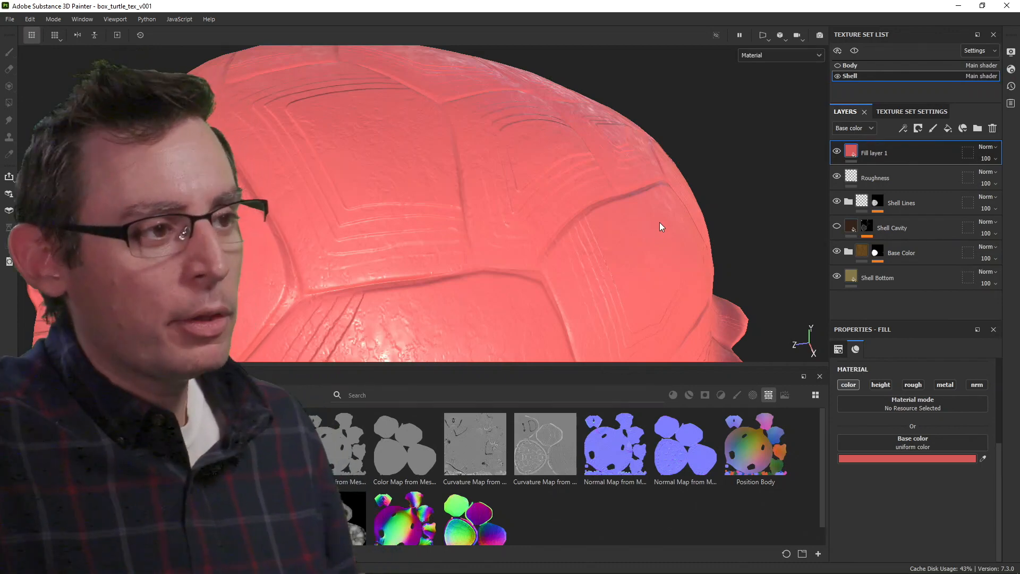
Step: Add a black mask to the red fill layer
mouse_move(851, 156)
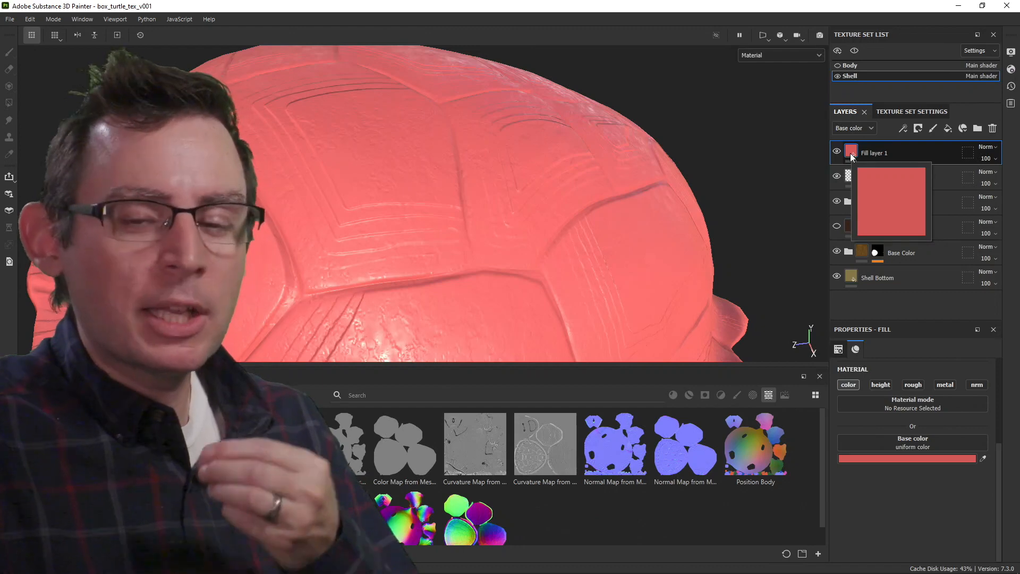
right_click(870, 152)
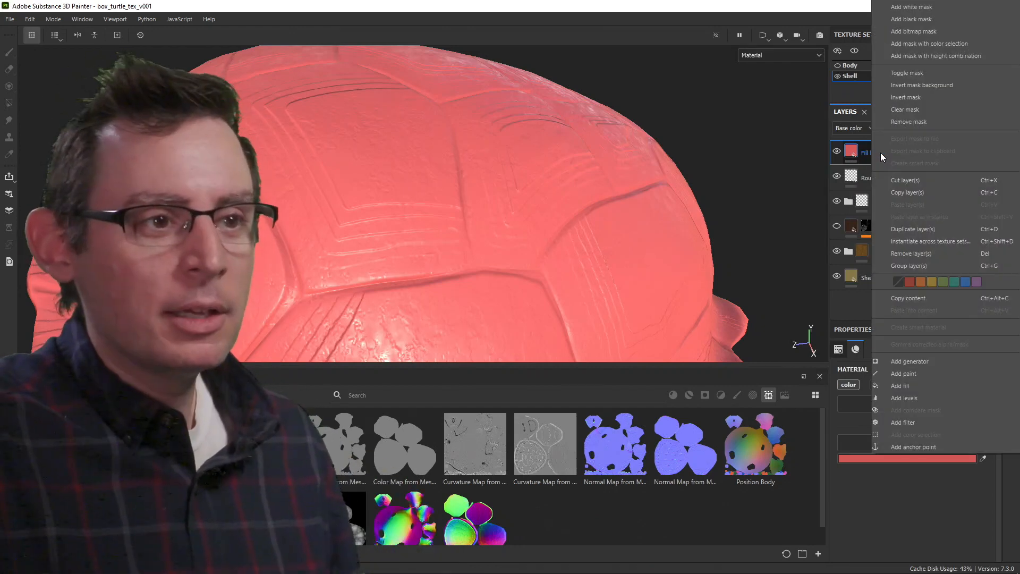
click(914, 20)
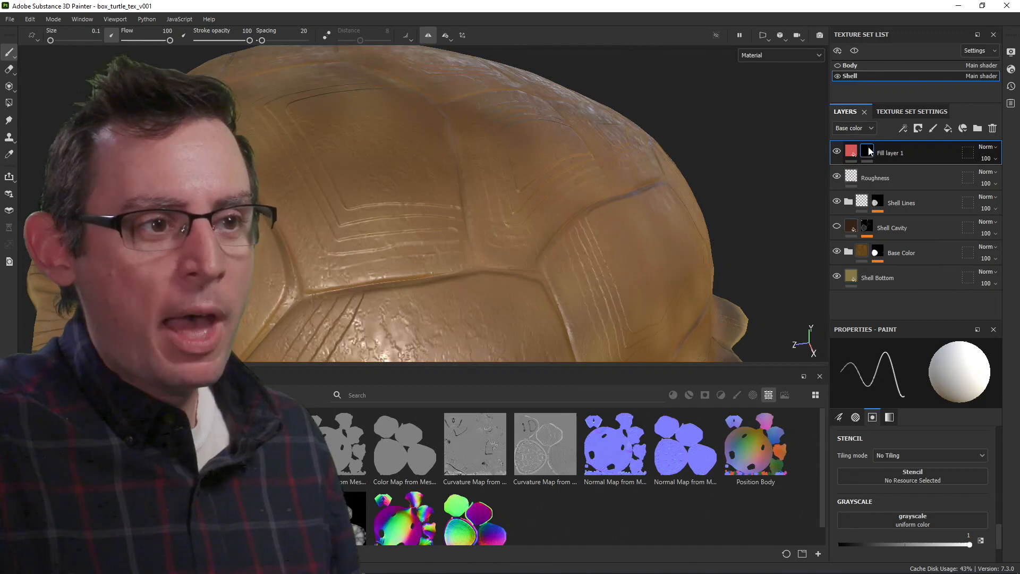
Step: Add a generator to the red fill layer's mask and assign the Mask Editor generator to it
click(903, 128)
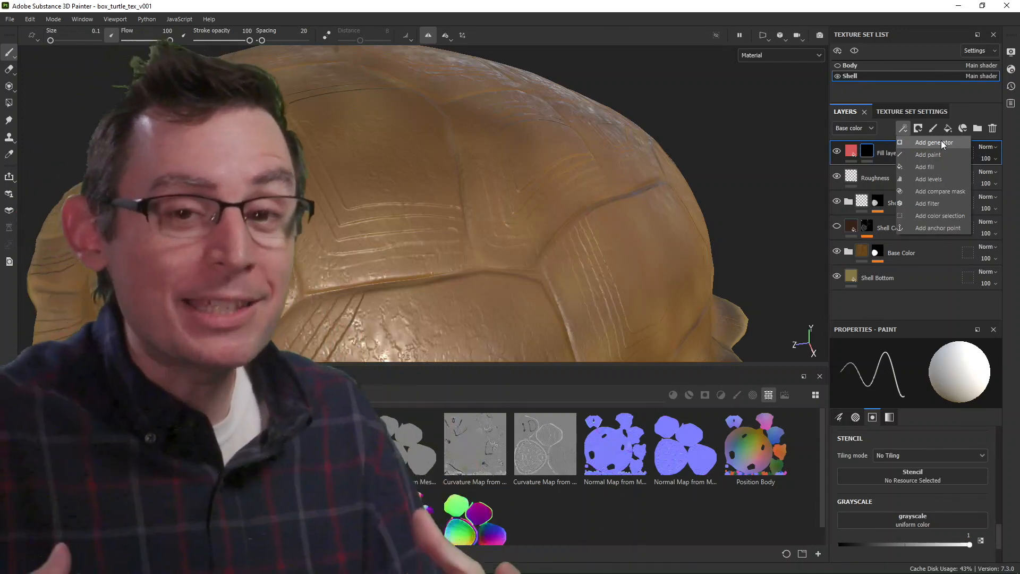
click(933, 142)
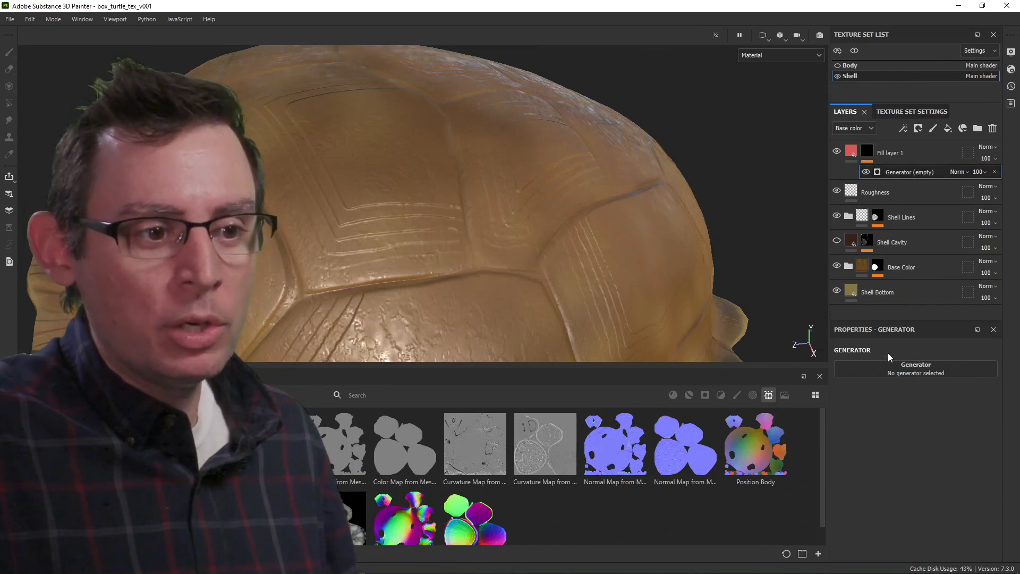
click(919, 371)
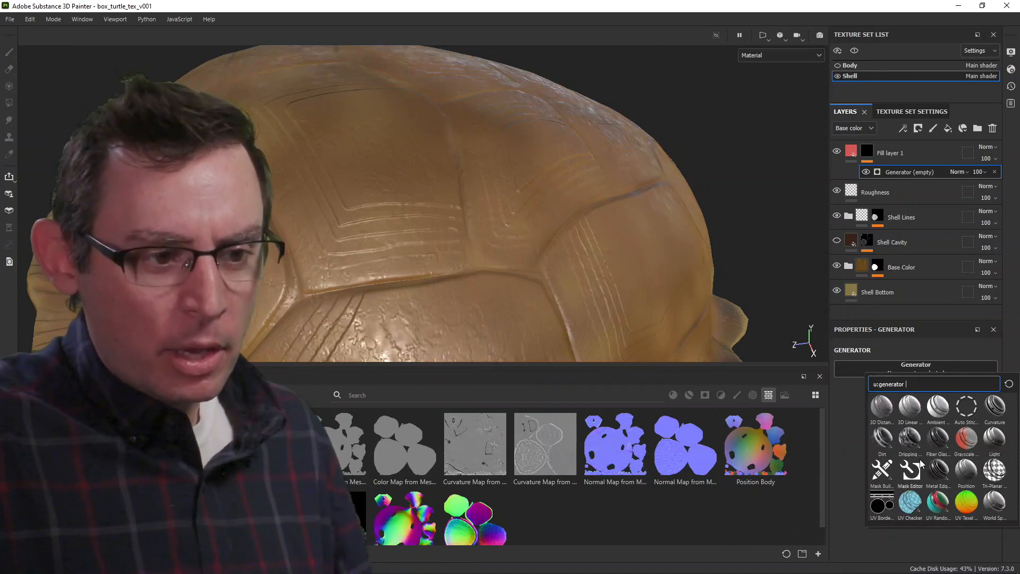
mouse_move(909, 472)
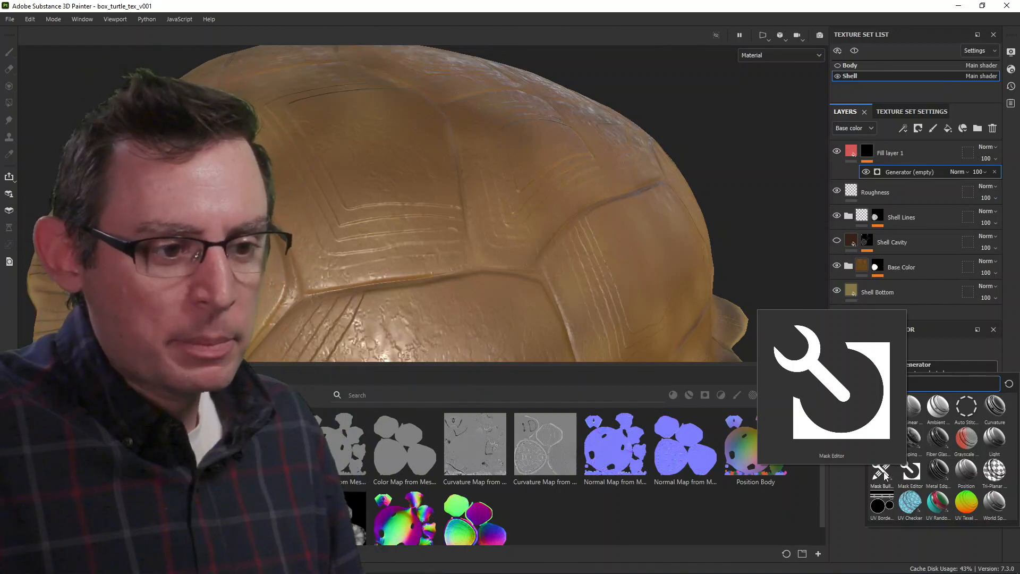
mouse_move(876, 474)
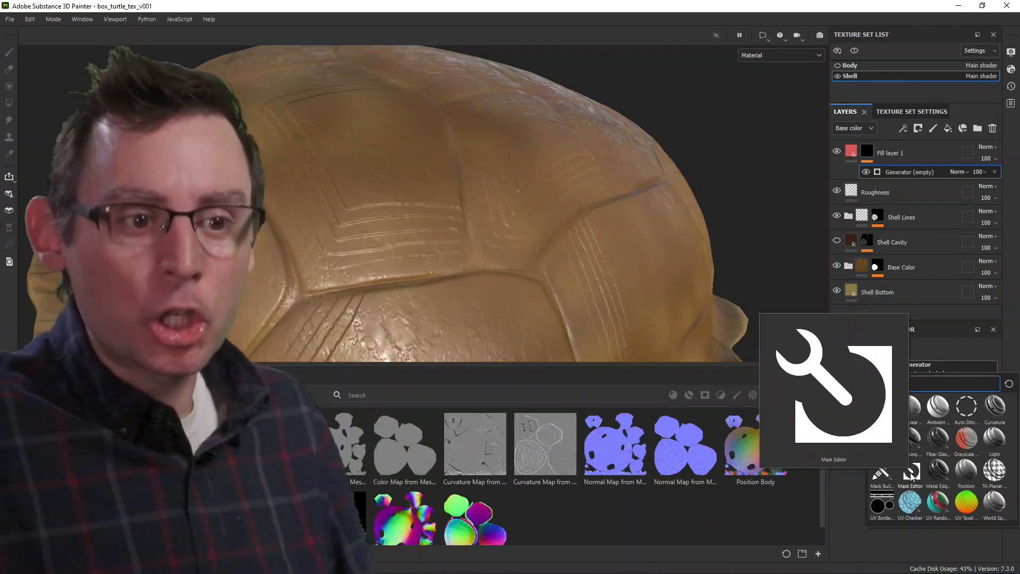
click(912, 472)
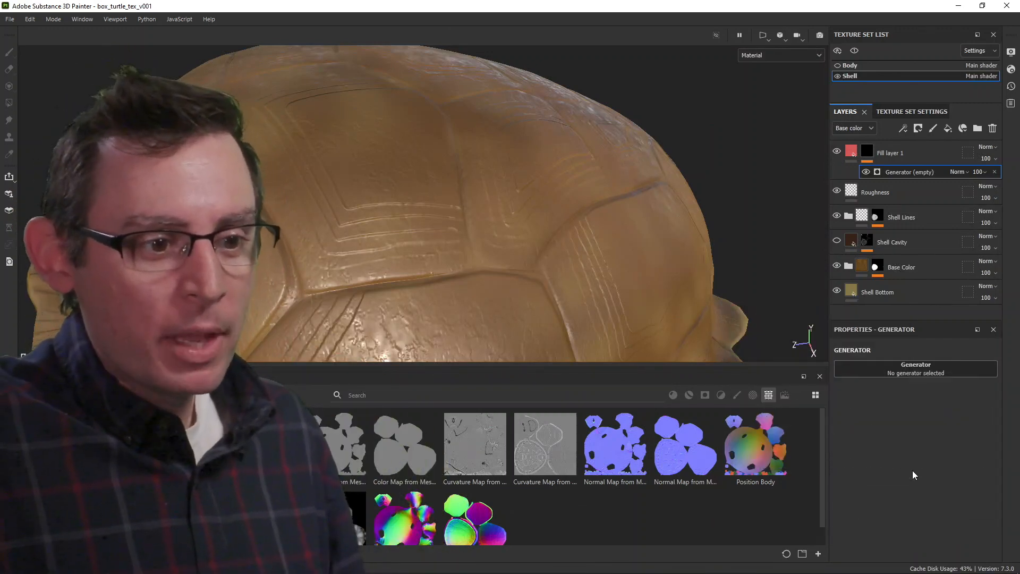
alt+drag(684, 249, 555, 226)
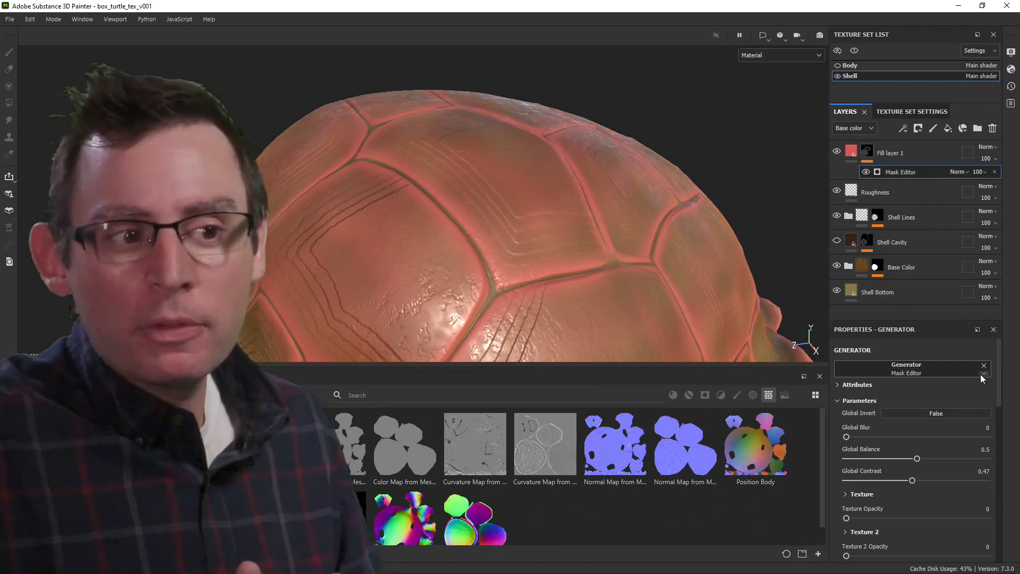
Step: Turn on Global Invert for the Mask Editor generator on the red fill layer's mask
scroll(998, 367, down, 2)
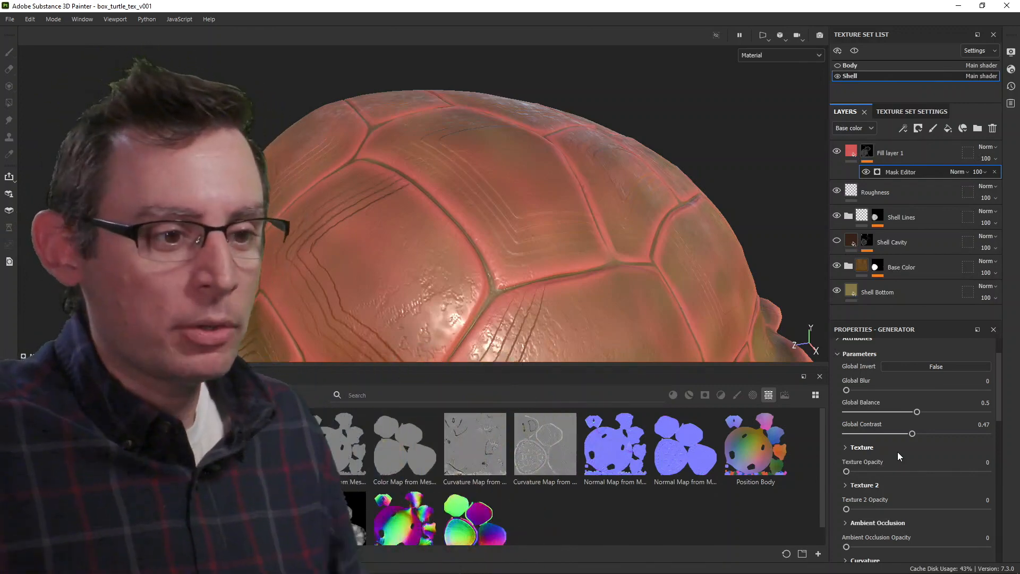
alt+drag(787, 333, 514, 254)
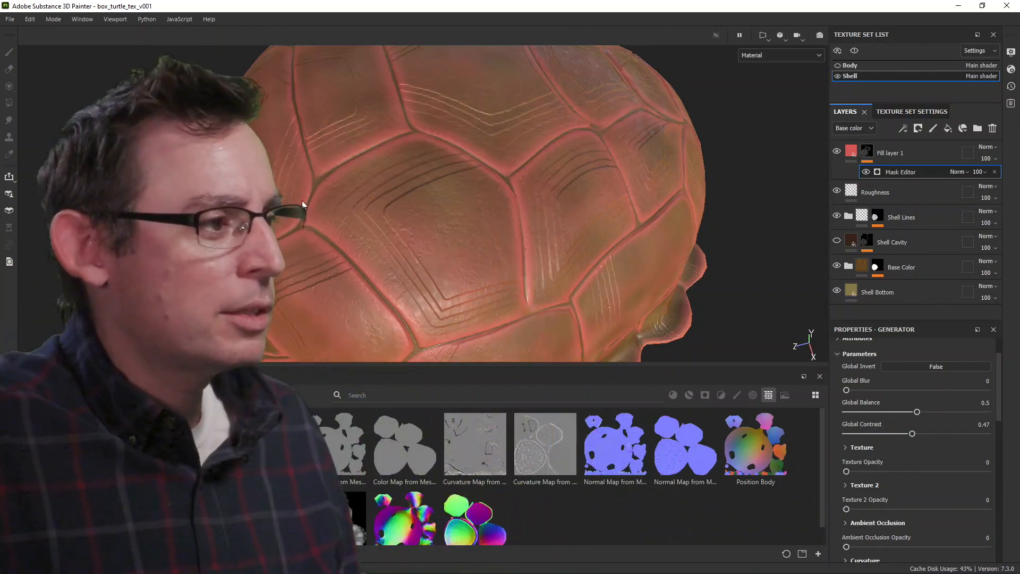
click(916, 366)
alt+drag(549, 205, 521, 209)
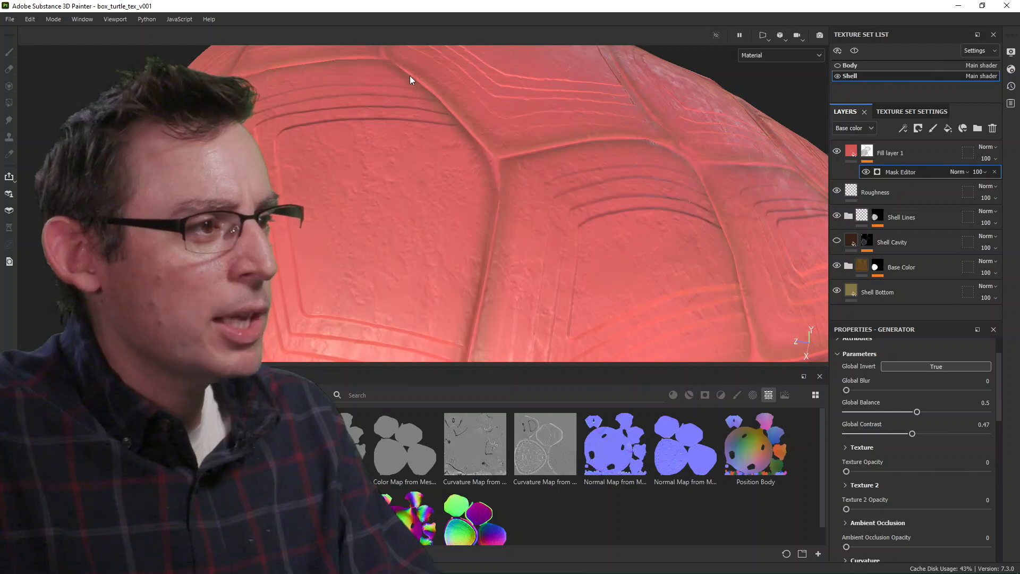
alt+drag(512, 247, 496, 187)
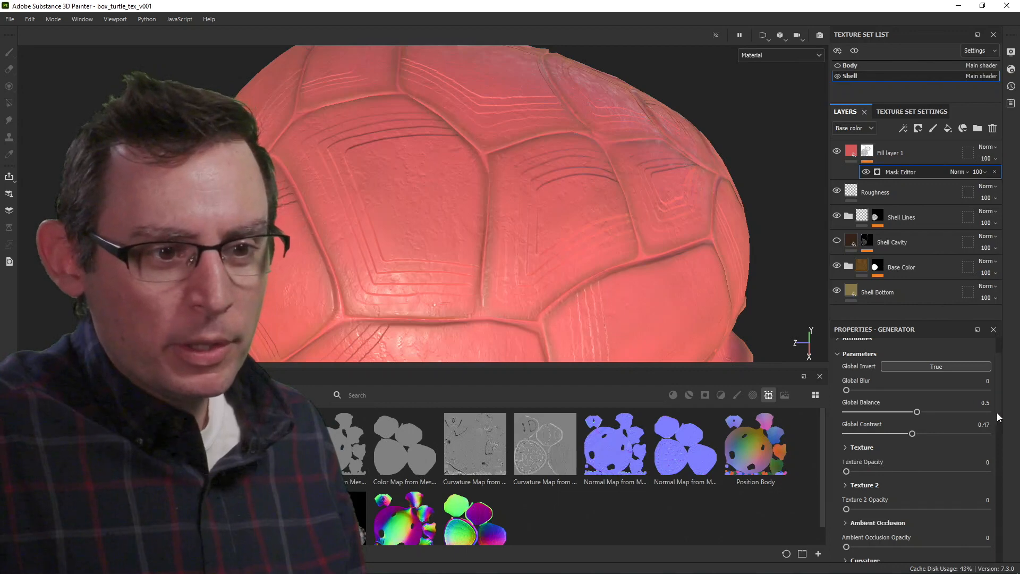
Step: Try the Mask Editor's Curvature Opacity at 0, and set it to 1
scroll(997, 412, down, 5)
scroll(996, 444, down, 1)
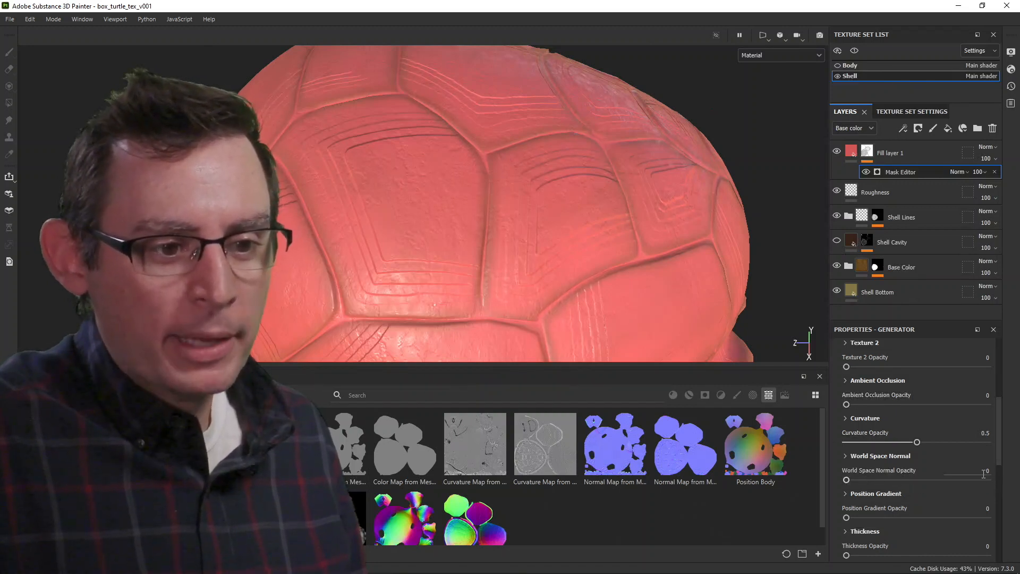
scroll(998, 478, down, 2)
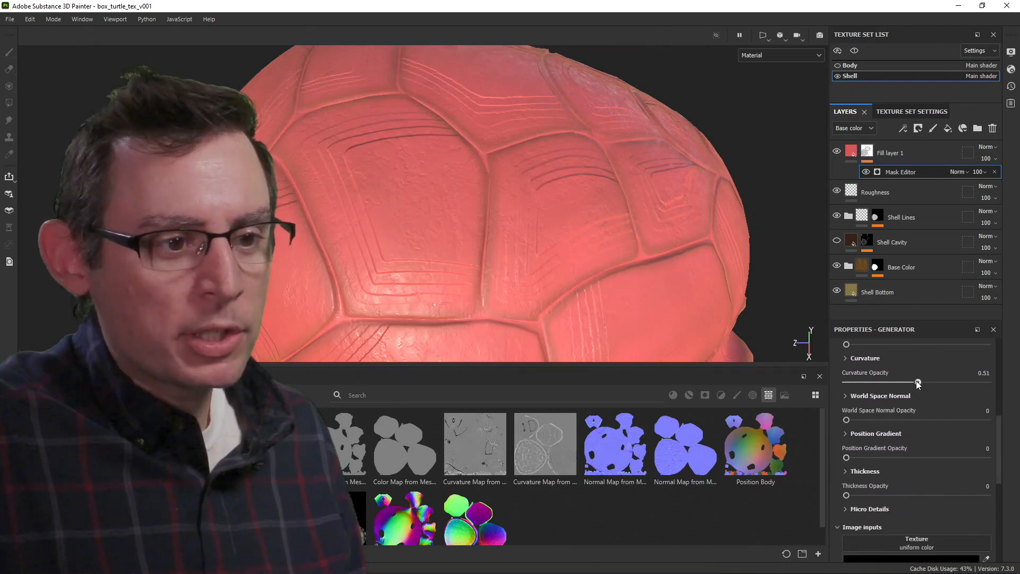
drag(918, 383, 866, 386)
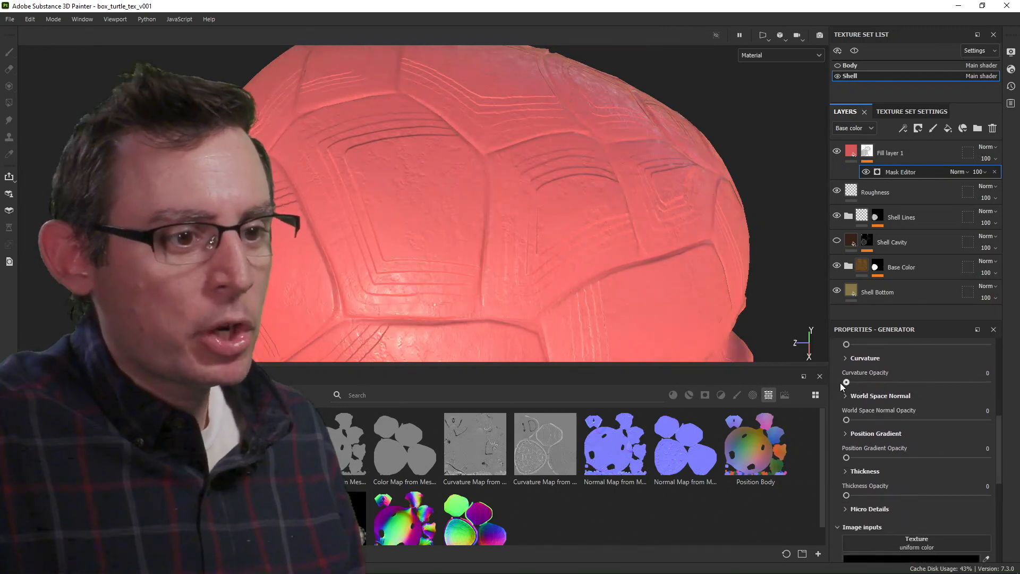
drag(911, 387, 997, 392)
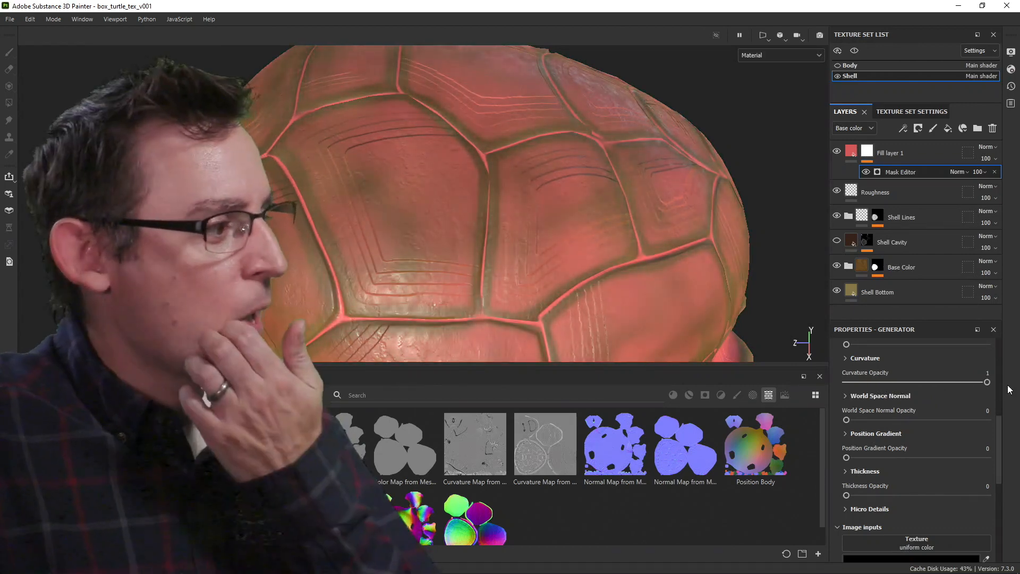
Step: Examine the curvature-driven red mask on the plate seams, edges and underside of the turtle shell
alt+drag(591, 225, 596, 257)
alt+middle_drag(596, 257, 531, 264)
alt+right_drag(530, 264, 620, 243)
alt+drag(620, 243, 476, 230)
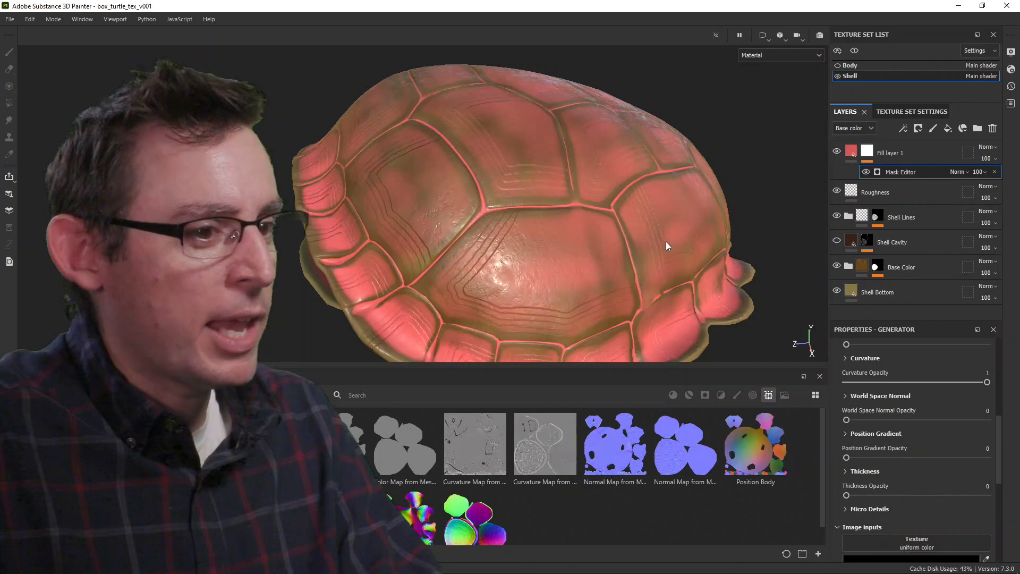
alt+drag(665, 241, 734, 345)
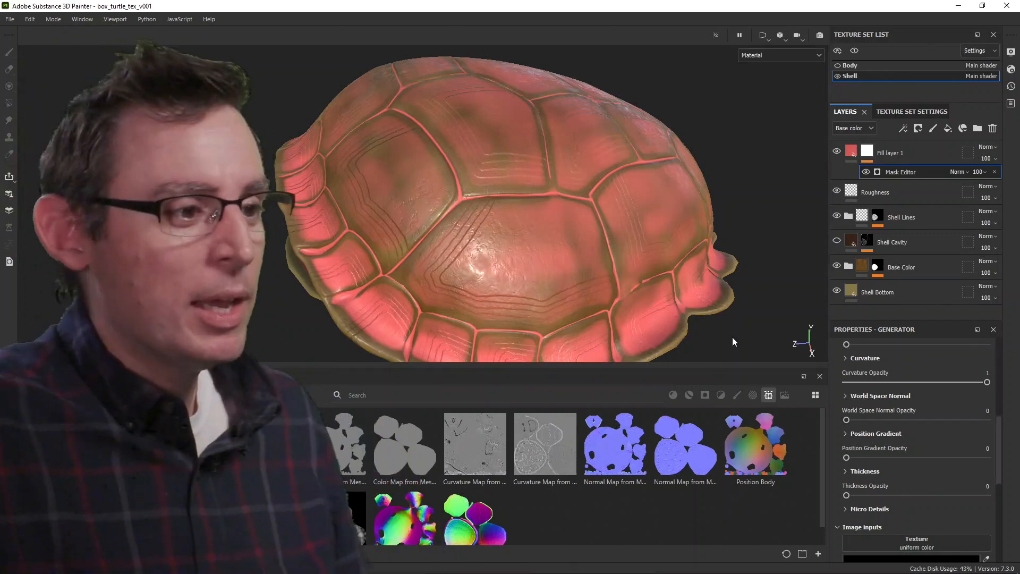
alt+middle_drag(483, 227, 471, 119)
alt+drag(470, 119, 401, 186)
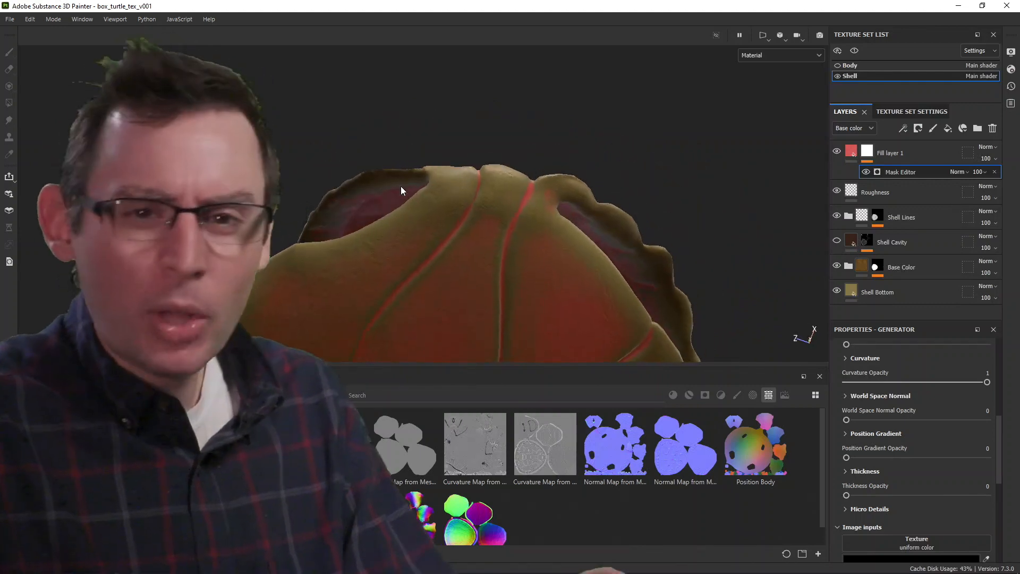
alt+middle_drag(436, 204, 448, 222)
alt+drag(448, 222, 419, 278)
alt+right_drag(419, 279, 630, 261)
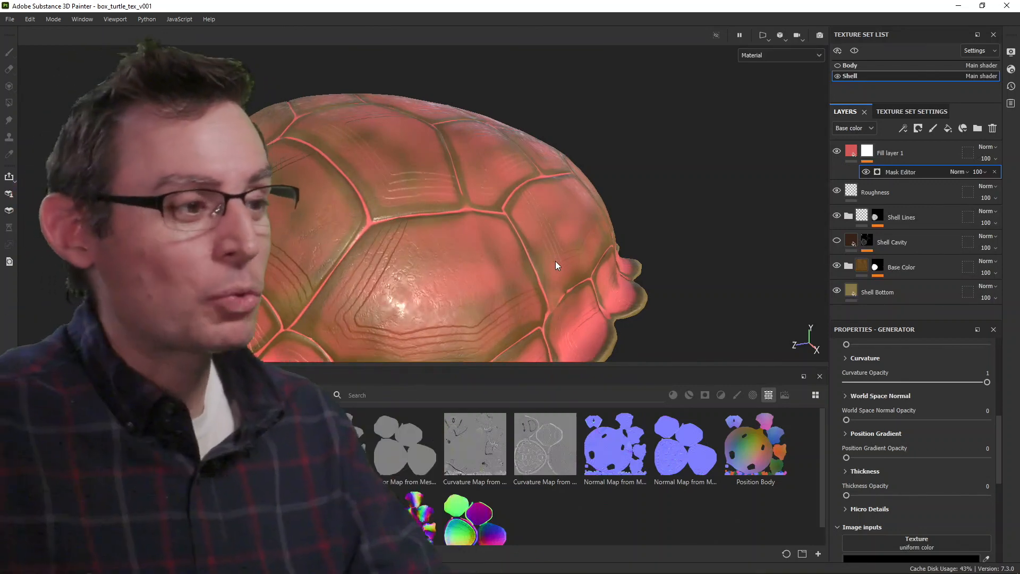
alt+drag(555, 261, 608, 227)
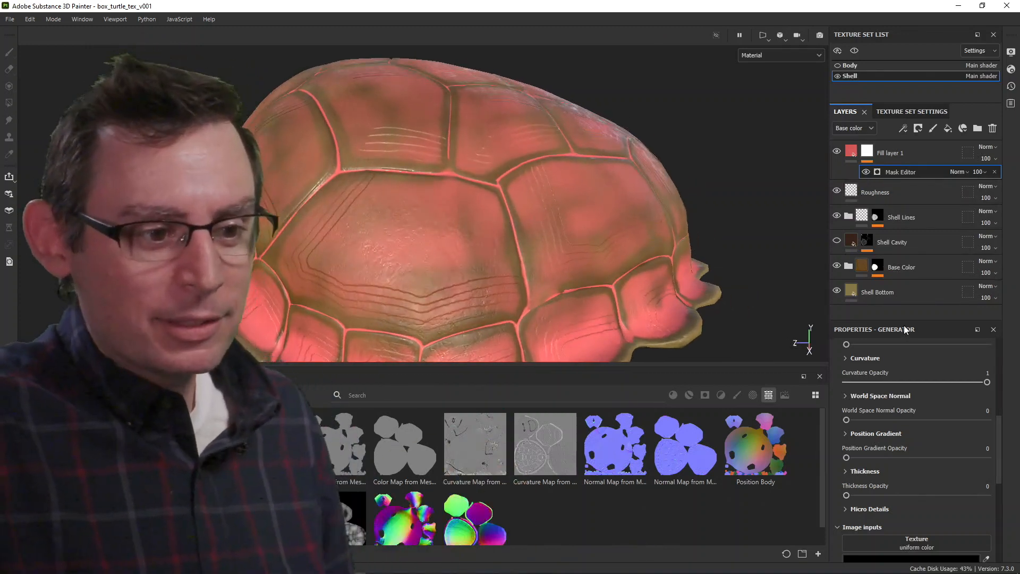
Step: Assign the Grunge Dirt Scratchy texture to the Mask Editor's Texture image input
drag(996, 448, 996, 472)
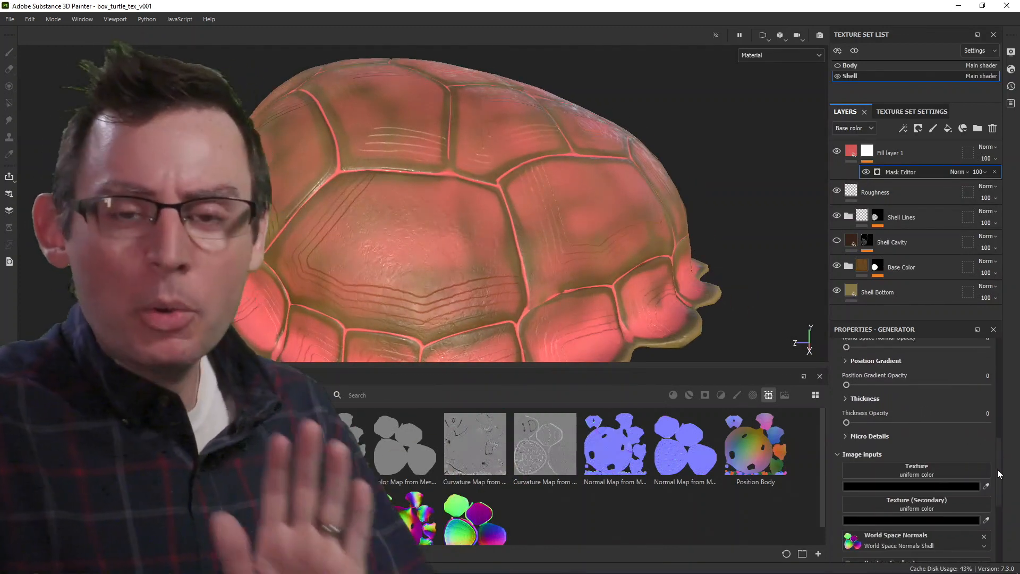
drag(999, 460, 1007, 476)
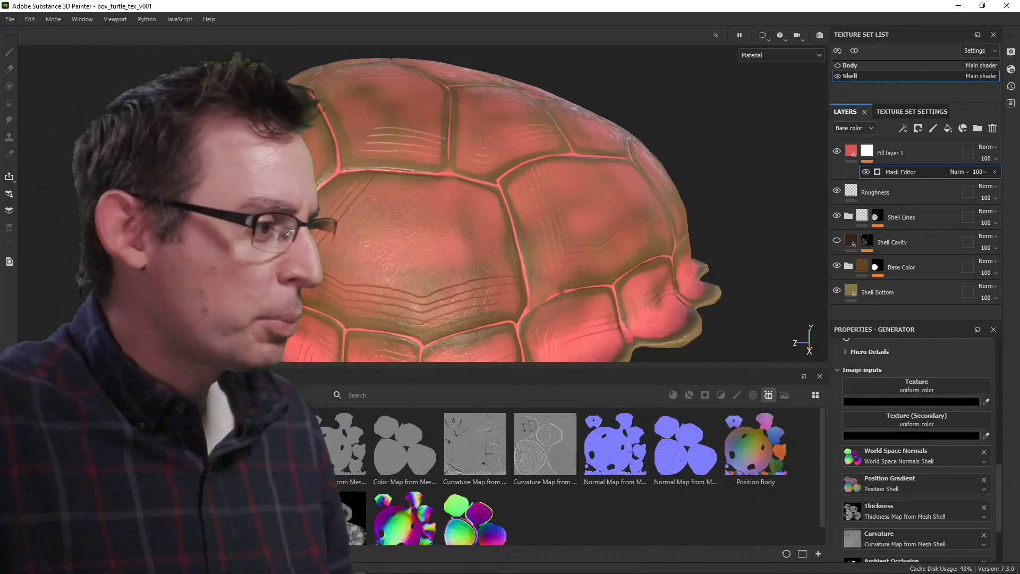
click(80, 417)
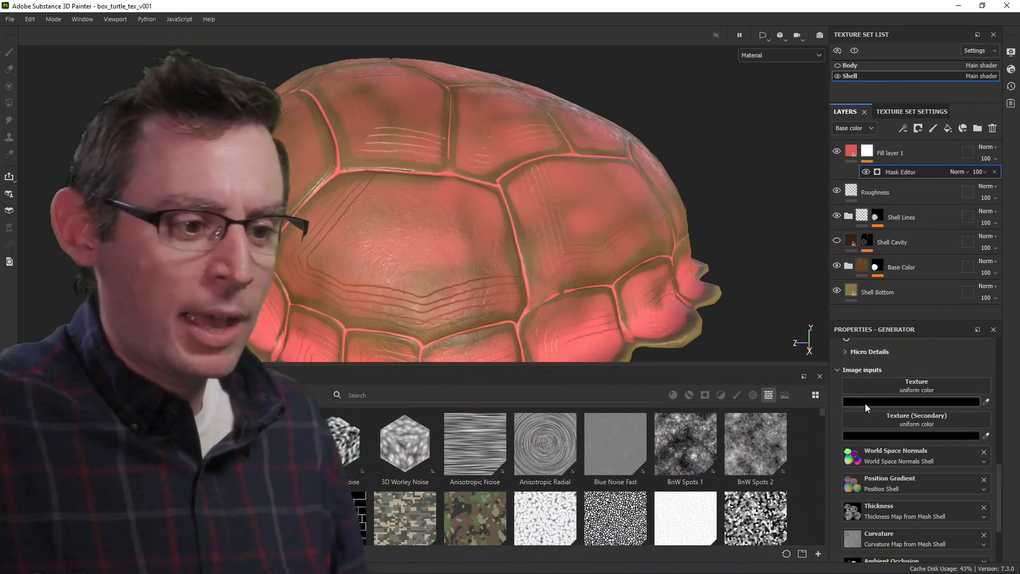
drag(823, 414, 827, 476)
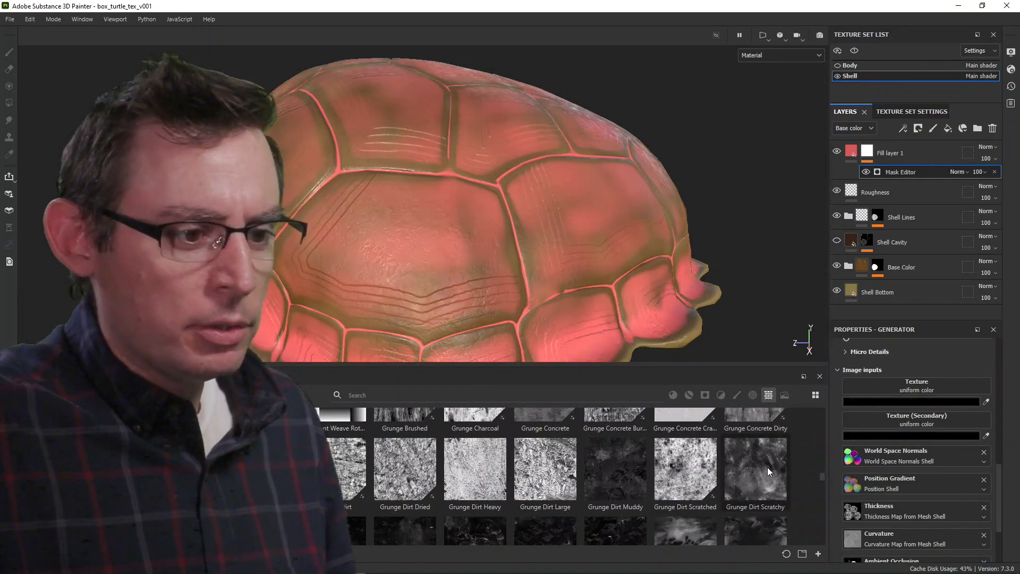
drag(902, 403, 900, 386)
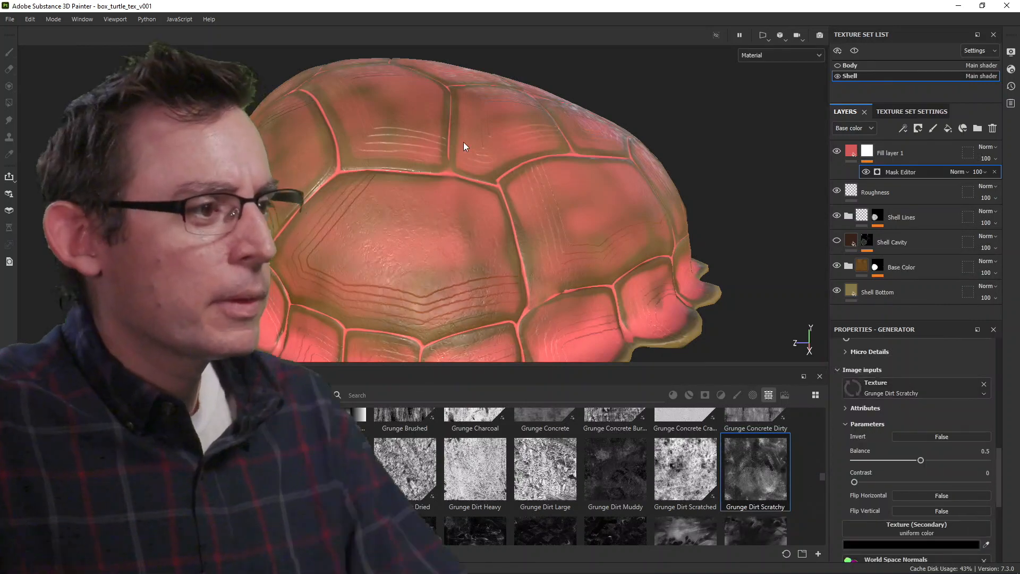
Step: Raise the Mask Editor's Texture Opacity to 1 and inspect the grunge on the shell plates
alt+middle_drag(475, 166, 433, 192)
alt+right_drag(433, 192, 544, 225)
alt+drag(443, 185, 572, 212)
alt+right_drag(571, 213, 633, 209)
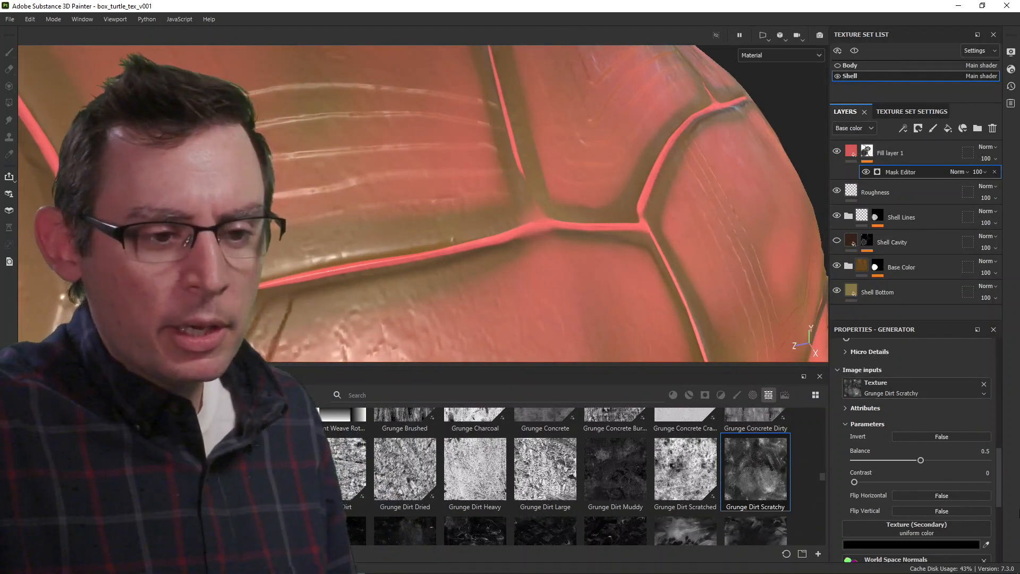
drag(999, 479, 999, 404)
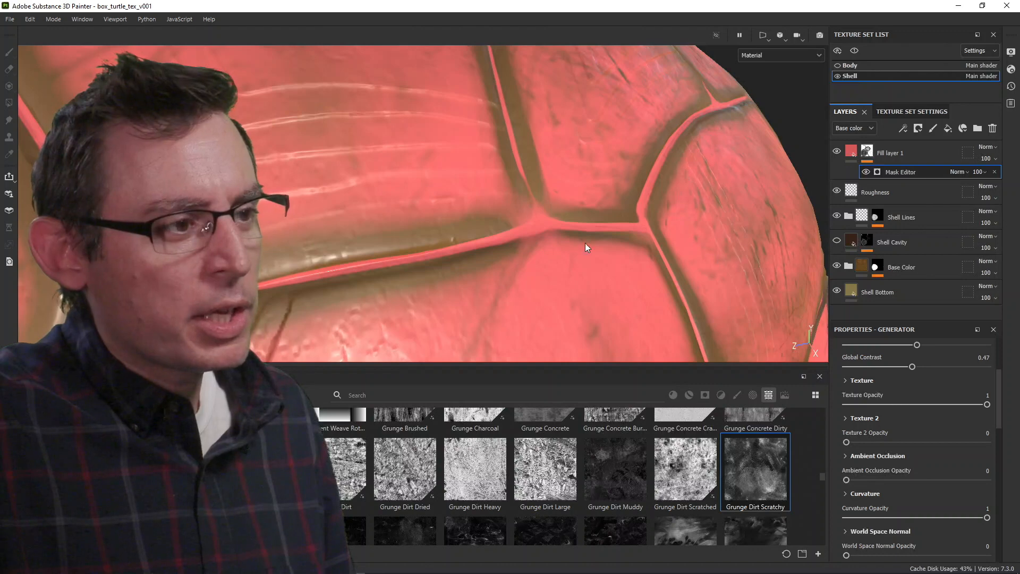
alt+right_drag(690, 239, 540, 249)
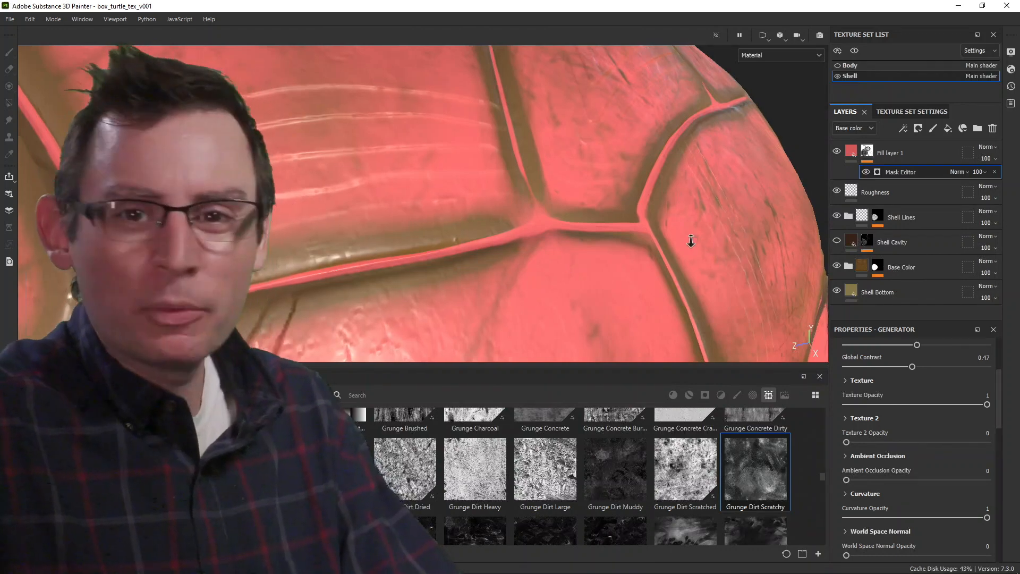
alt+drag(541, 250, 495, 244)
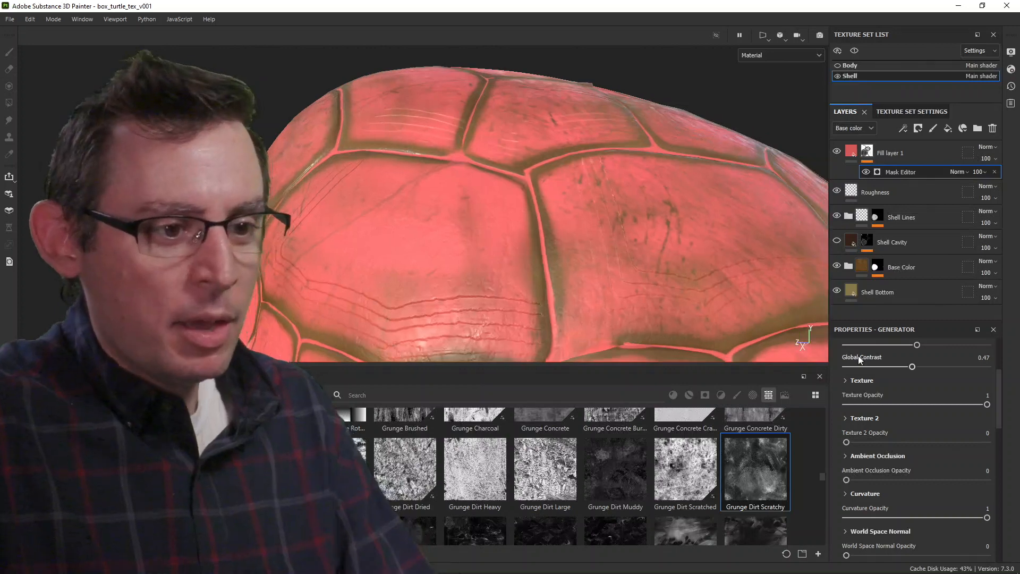
Step: Try the Mask Editor's Texture Opacity at 0.78 and at 1, and bring it back to 0
click(945, 404)
drag(937, 402, 958, 402)
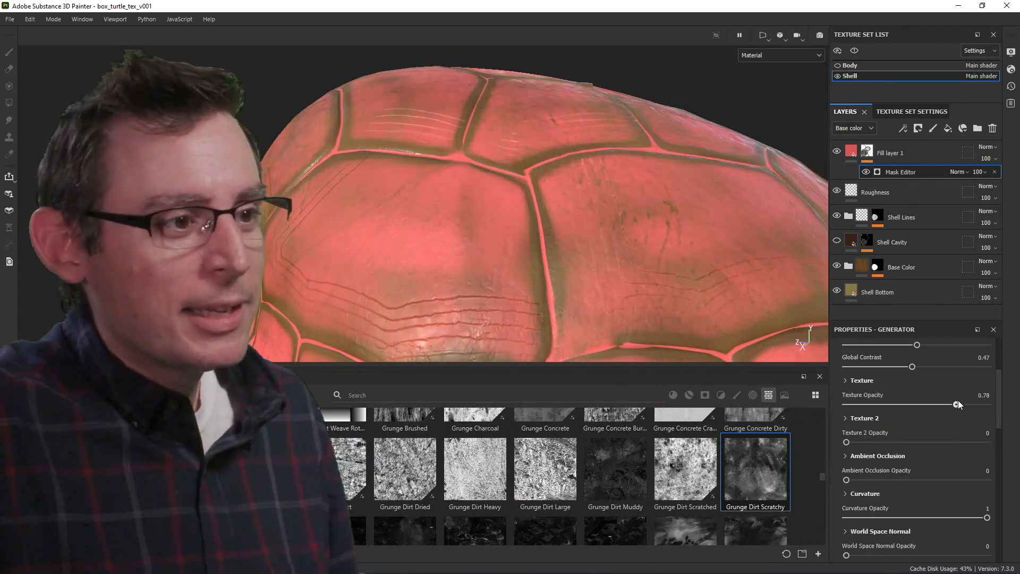
alt+drag(454, 180, 491, 253)
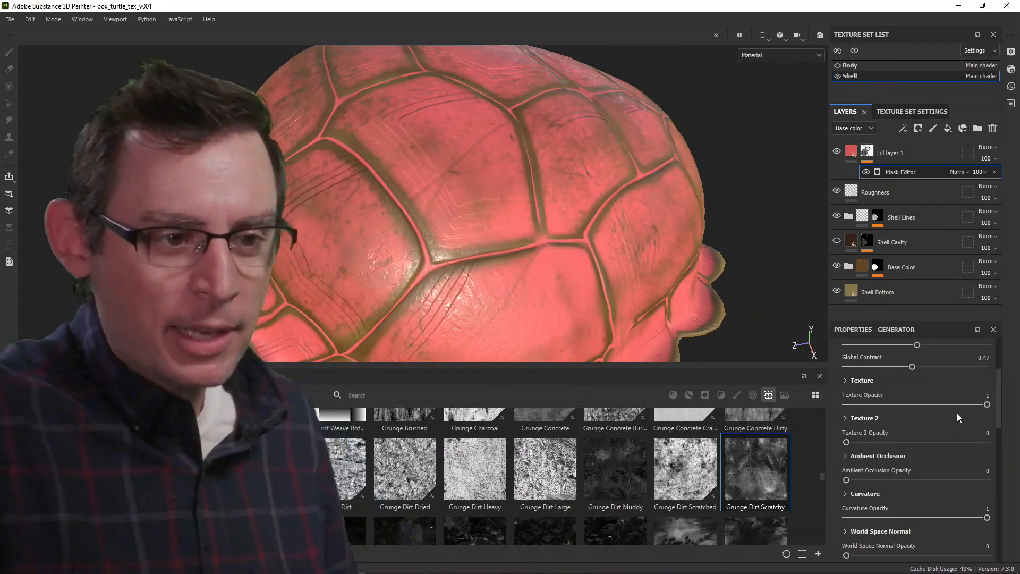
drag(923, 403, 821, 405)
alt+drag(519, 222, 534, 288)
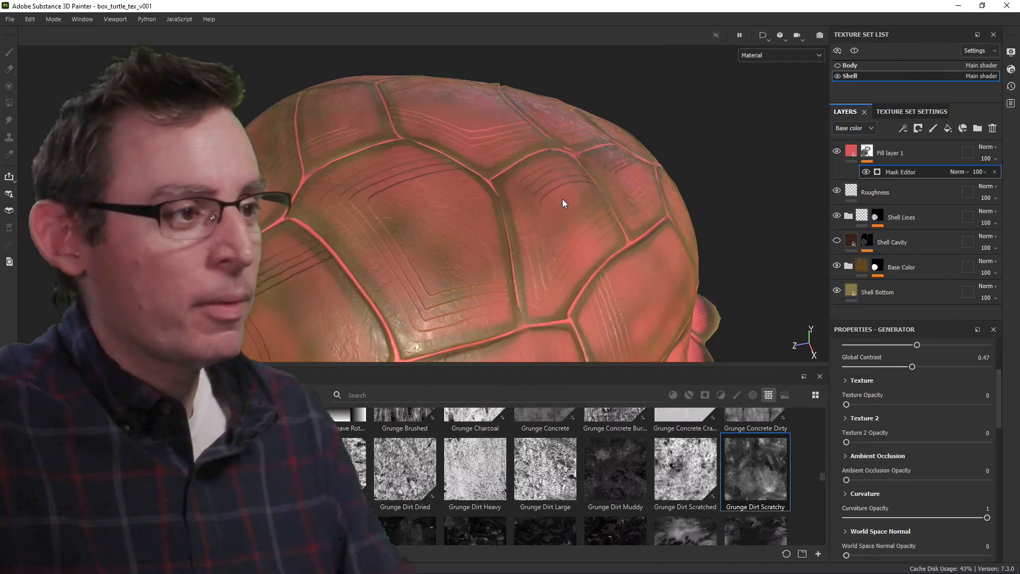
alt+drag(537, 205, 451, 225)
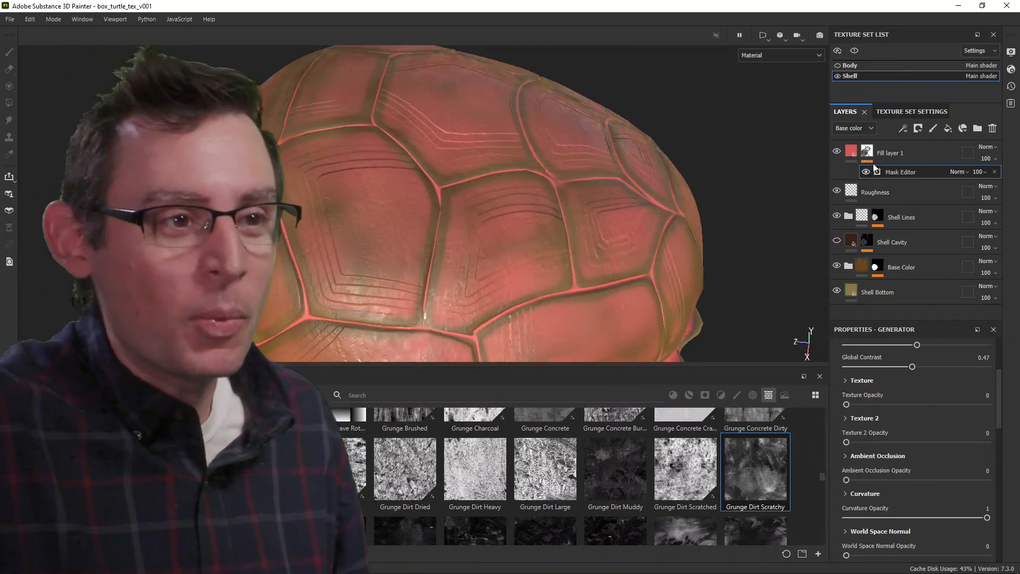
Step: Add a paint effect above the Mask Editor generator in the red fill layer's mask
click(903, 129)
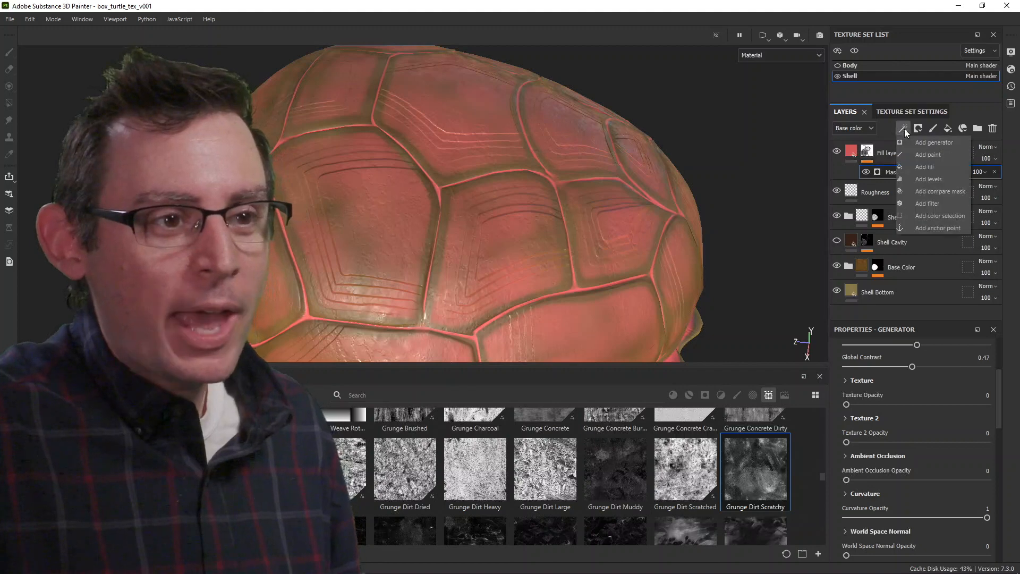
click(932, 155)
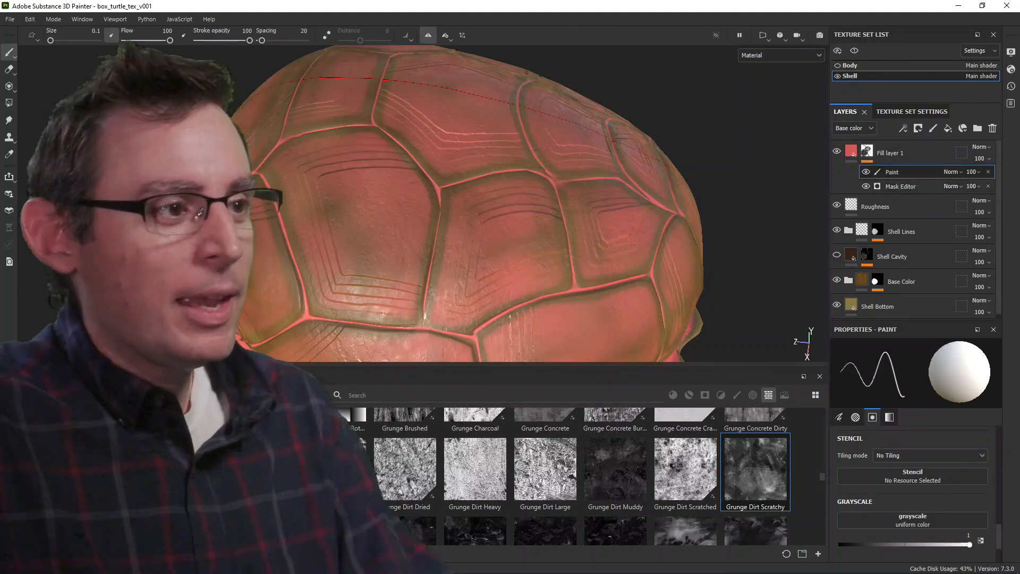
alt+middle_drag(505, 218, 452, 215)
alt+right_drag(451, 215, 606, 206)
alt+middle_drag(474, 207, 412, 209)
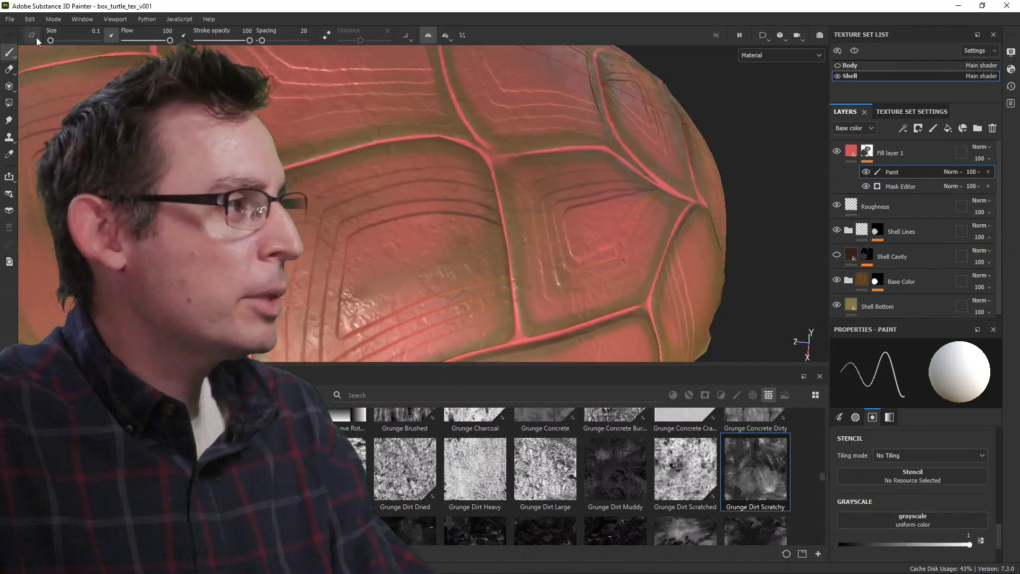
Step: Set the paint brush size to 1.41 and its grayscale value to 0 for painting black
drag(50, 42, 55, 41)
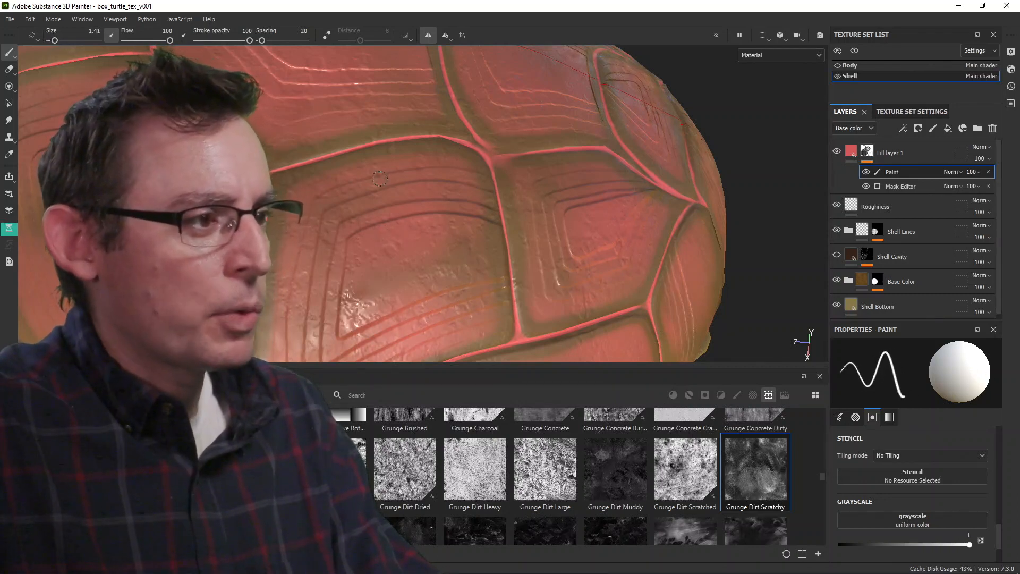
alt+drag(379, 179, 368, 161)
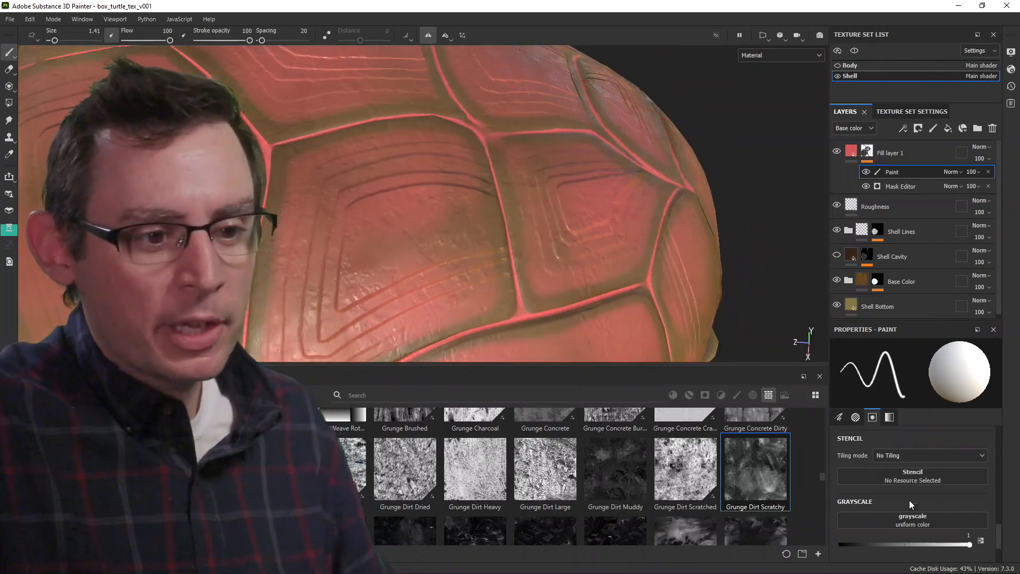
drag(969, 544, 822, 541)
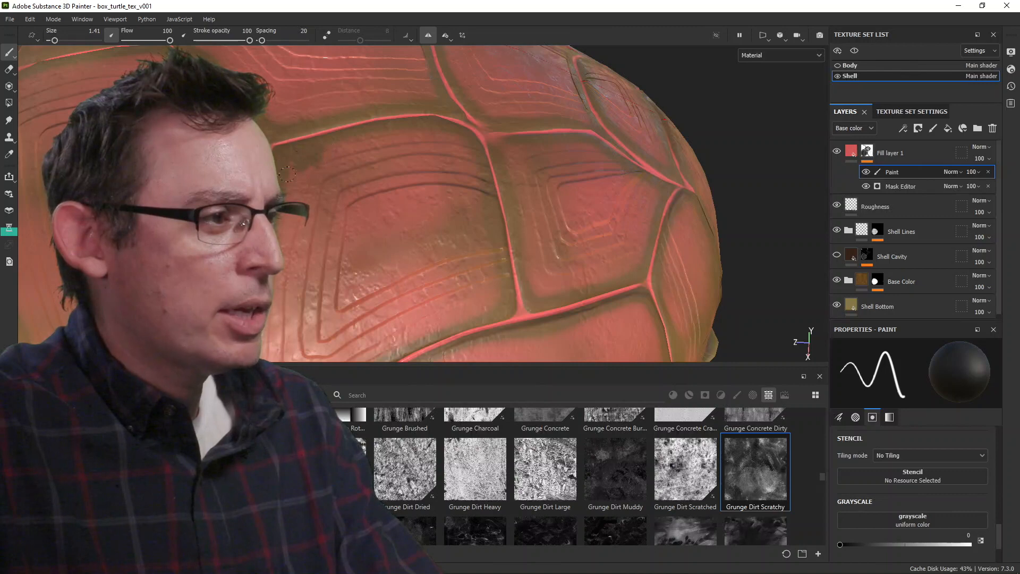
Step: Paint out the red along a shell plate's upper and side areas with a 3.38 brush, and save the project
drag(54, 40, 59, 41)
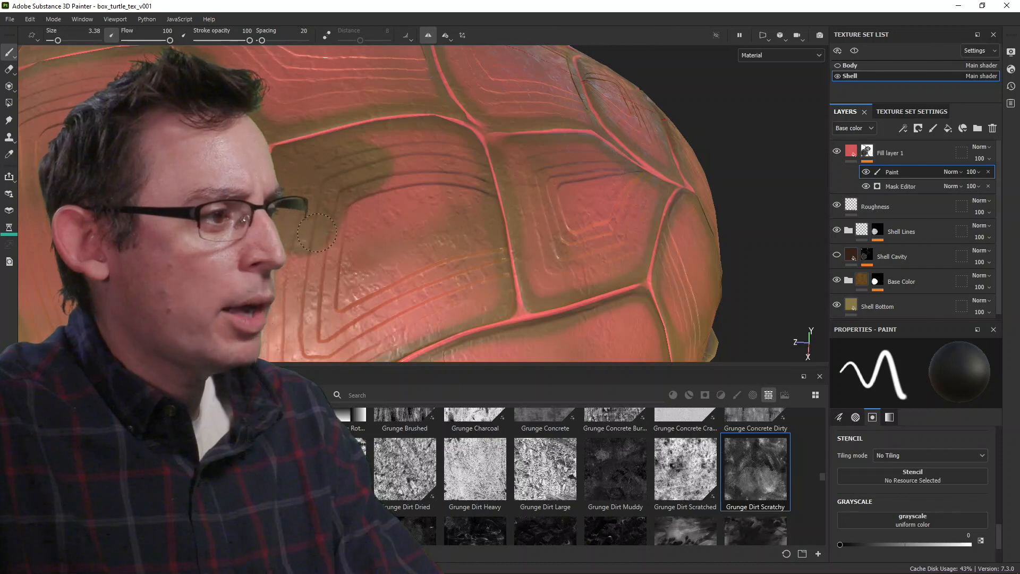
drag(333, 200, 353, 229)
alt+middle_drag(350, 229, 365, 186)
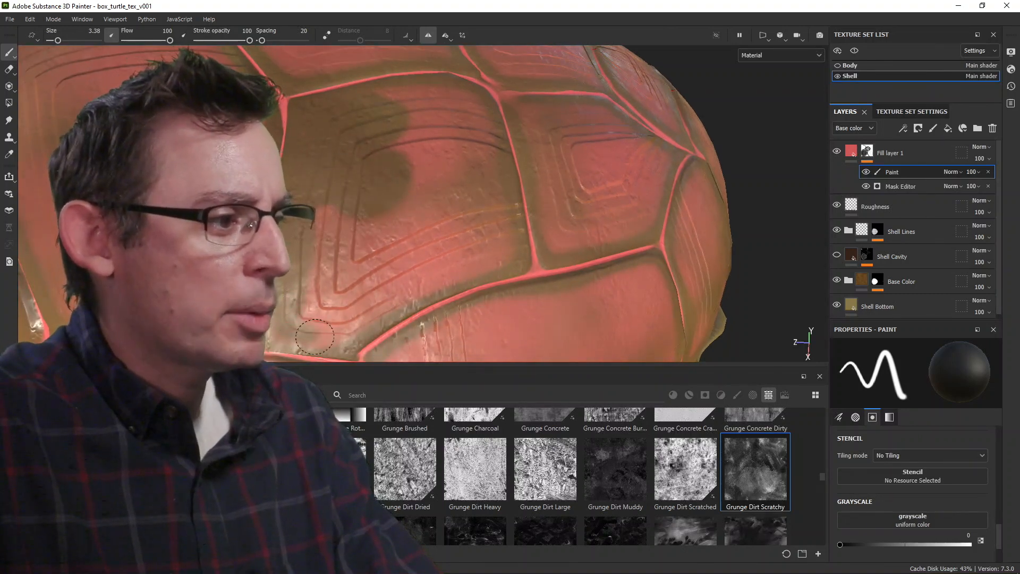
key(ctrl+s)
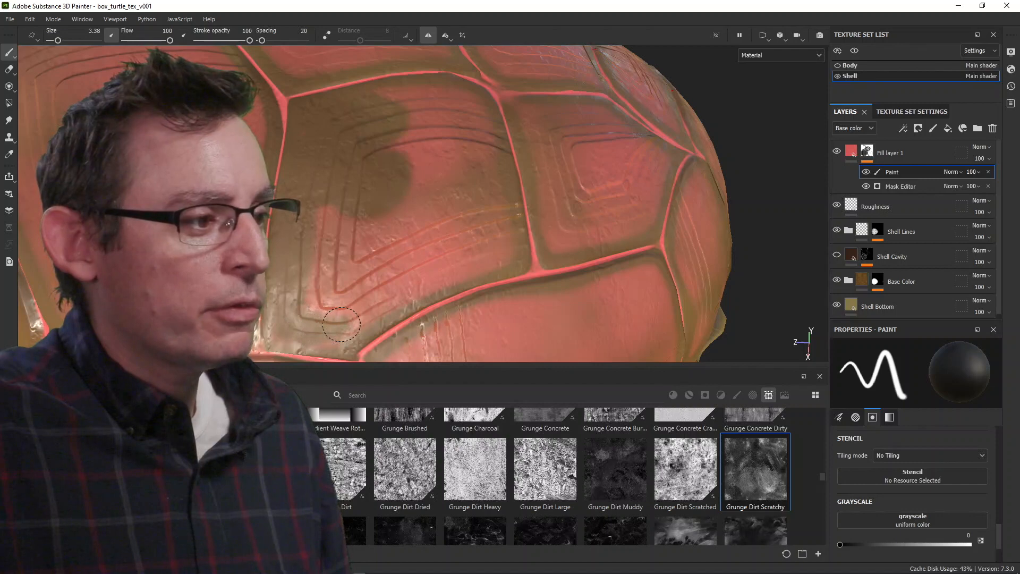
Step: Paint out the remaining red in the lower and middle areas of the same shell plate with black
mouse_move(347, 323)
mouse_down()
mouse_move(425, 276)
mouse_move(368, 269)
mouse_move(330, 234)
mouse_move(359, 246)
mouse_move(428, 226)
mouse_move(450, 277)
mouse_up()
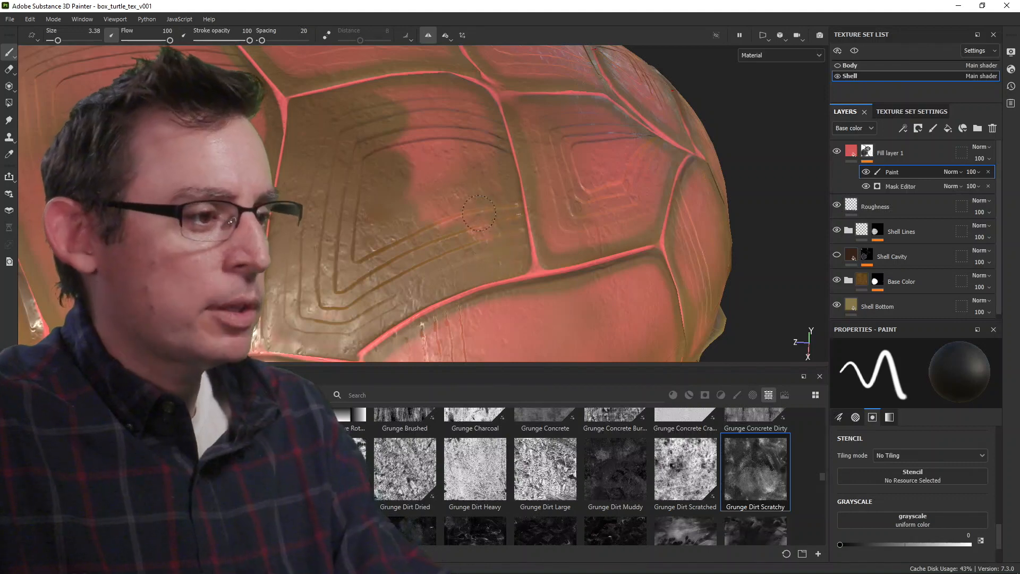
mouse_move(438, 210)
alt+mouse_down()
mouse_move(323, 153)
mouse_move(425, 169)
mouse_move(403, 148)
alt+mouse_up()
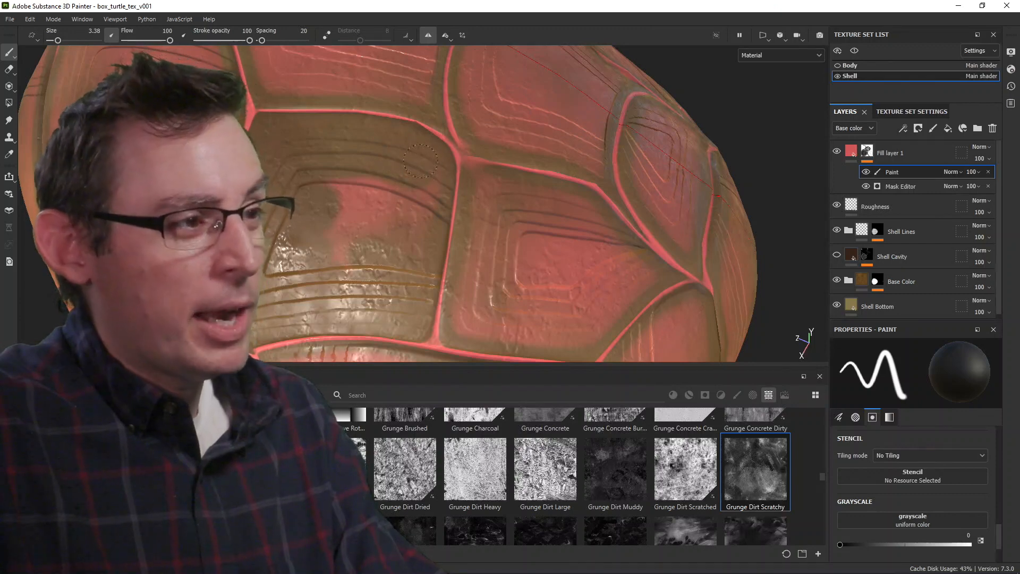
drag(397, 219, 333, 211)
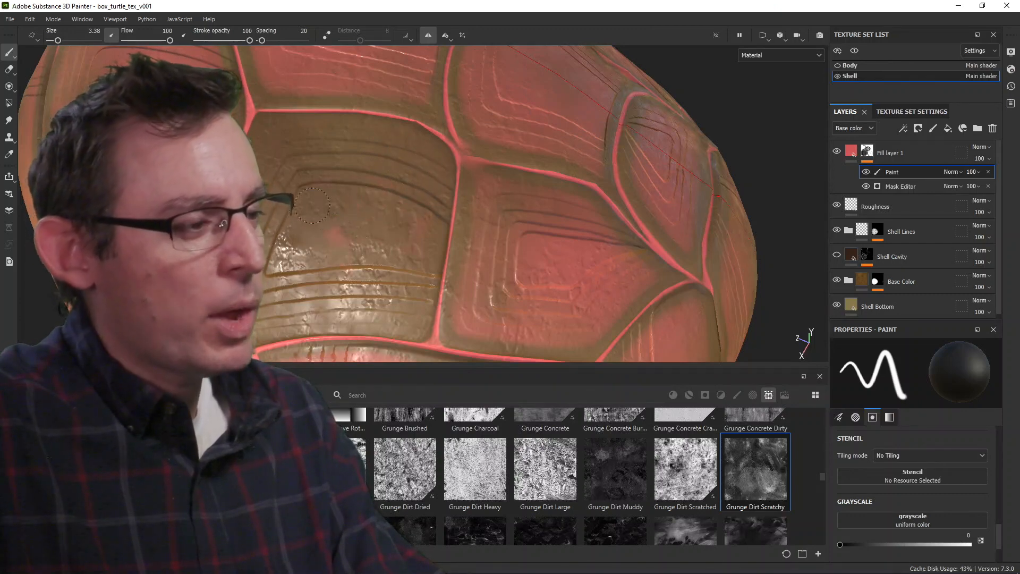
Step: Paint black over part of the neighbouring shell plate along the shared seam to remove its red
mouse_move(412, 235)
alt+mouse_down()
mouse_move(401, 221)
mouse_move(409, 226)
alt+mouse_up()
alt+middle_drag(409, 226, 435, 234)
mouse_move(339, 215)
mouse_down()
mouse_move(358, 175)
mouse_move(391, 259)
mouse_up()
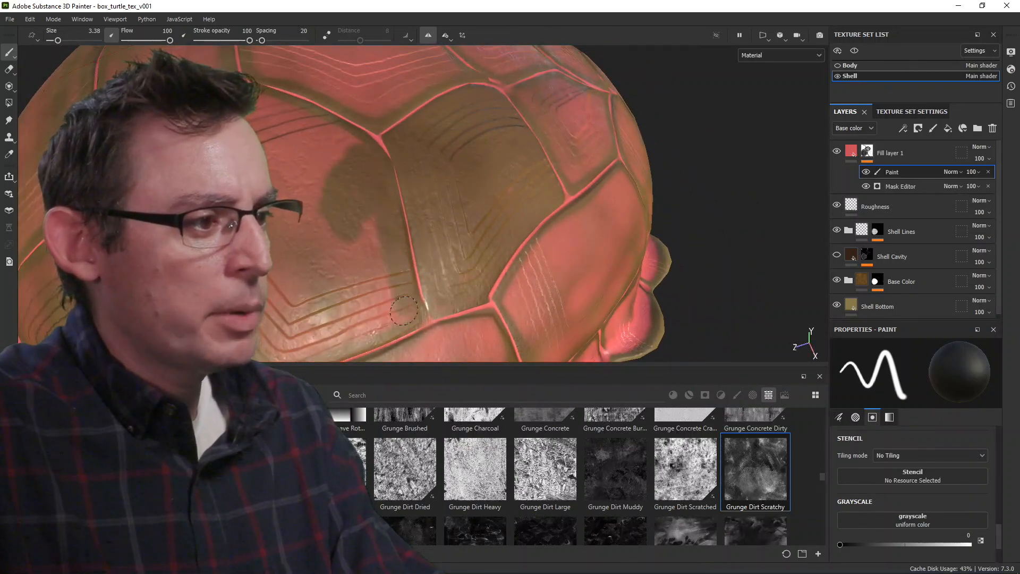
drag(395, 304, 375, 243)
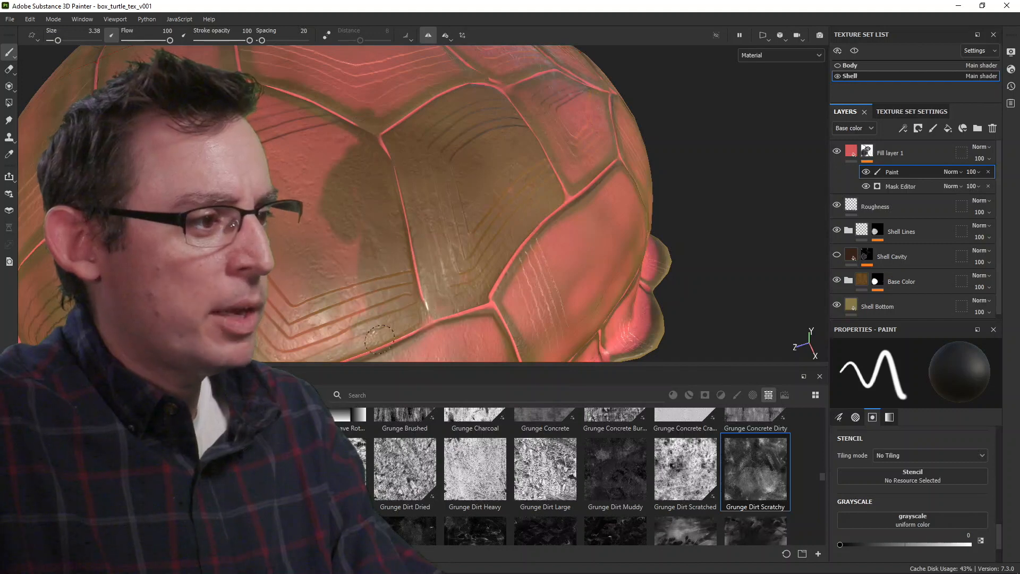
drag(373, 291, 339, 290)
alt+drag(456, 213, 393, 186)
alt+right_drag(457, 176, 525, 151)
mouse_move(526, 151)
alt+middle_down()
mouse_move(494, 162)
mouse_move(484, 147)
alt+middle_up()
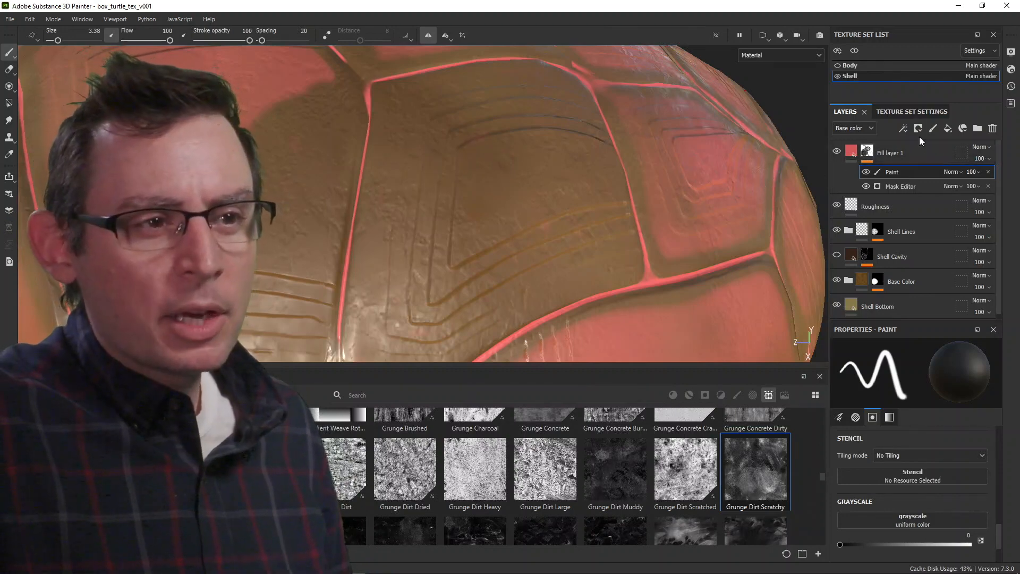
Step: Add a Blur filter above the paint effect in the red fill layer's mask
click(904, 128)
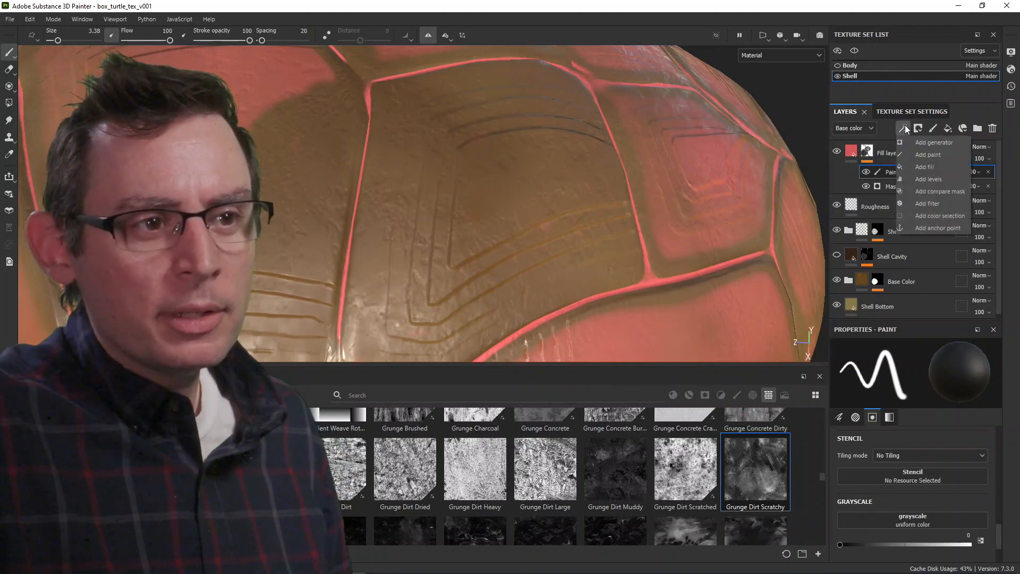
click(919, 203)
click(903, 367)
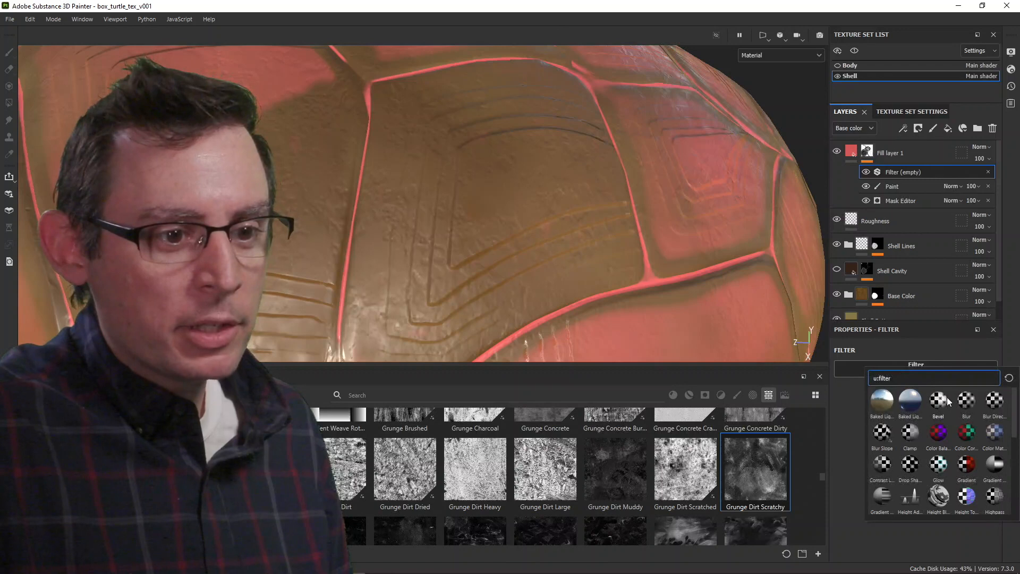
click(964, 402)
Step: Compare the shell seams with the mask's Blur filter turned off and on
alt+drag(418, 209, 617, 246)
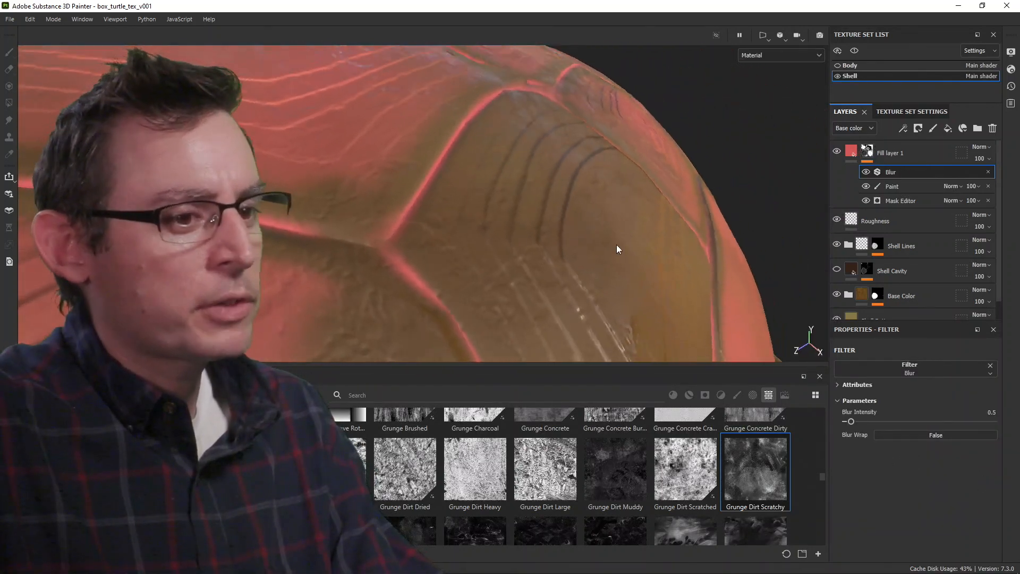
click(866, 172)
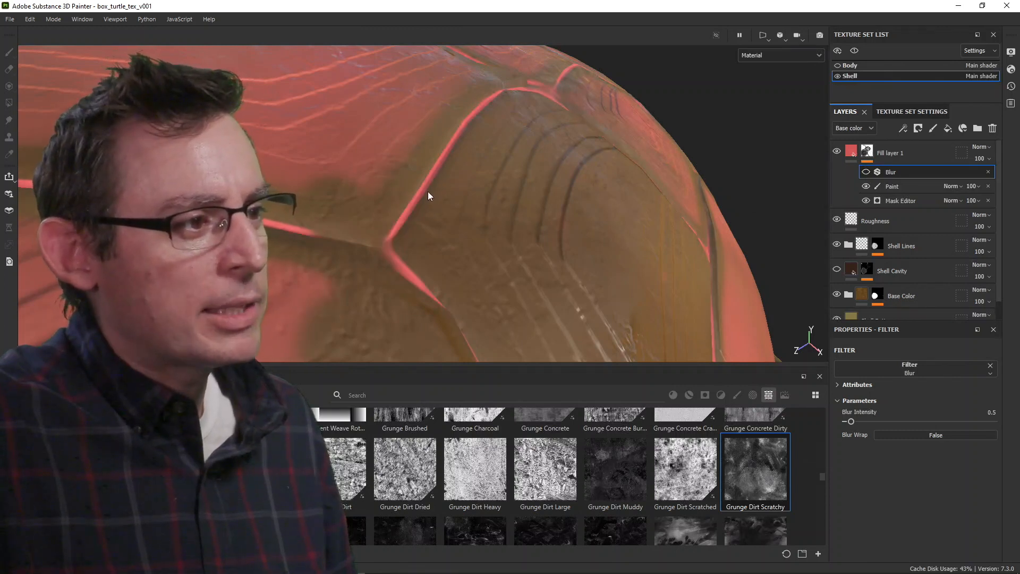
click(866, 172)
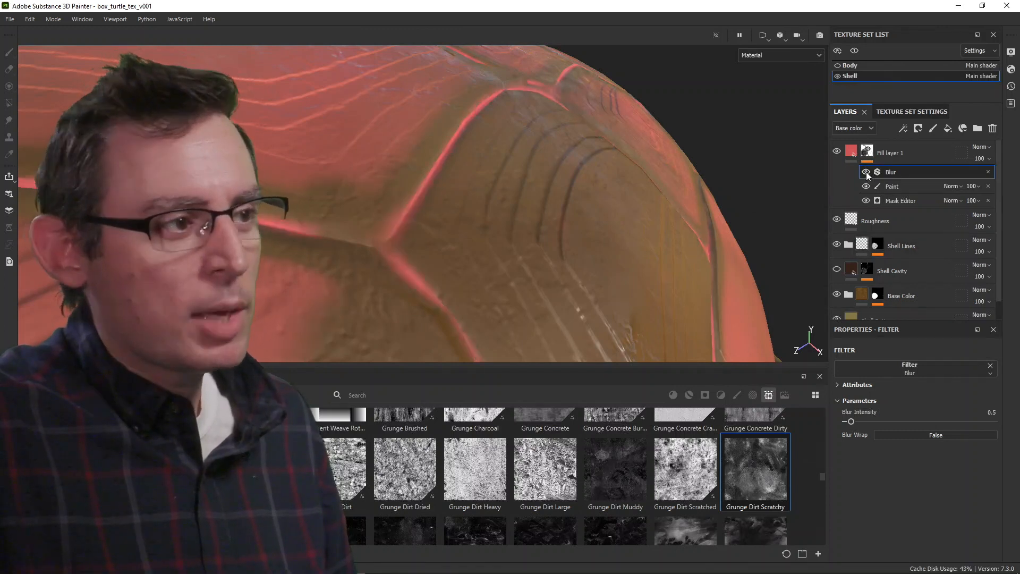
alt+drag(608, 189, 458, 91)
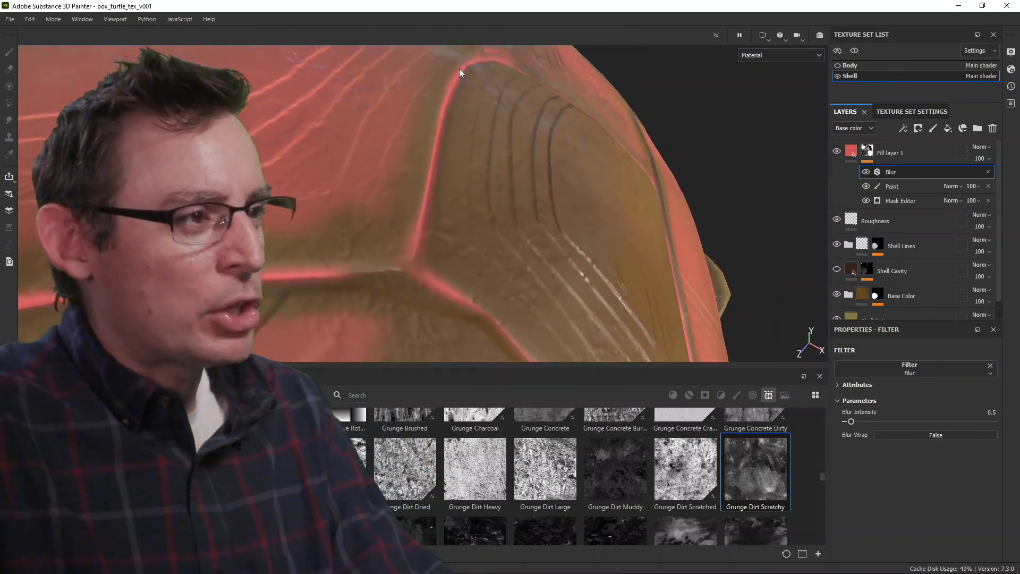
alt+drag(544, 251, 442, 242)
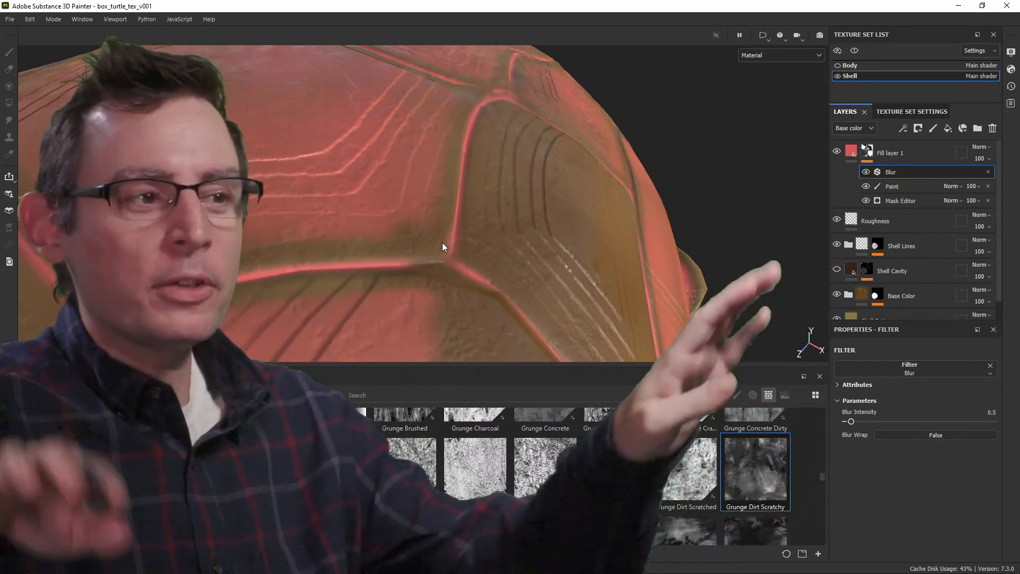
Step: Hide the red fill layer and examine the shell's underlying colours and seams
click(836, 152)
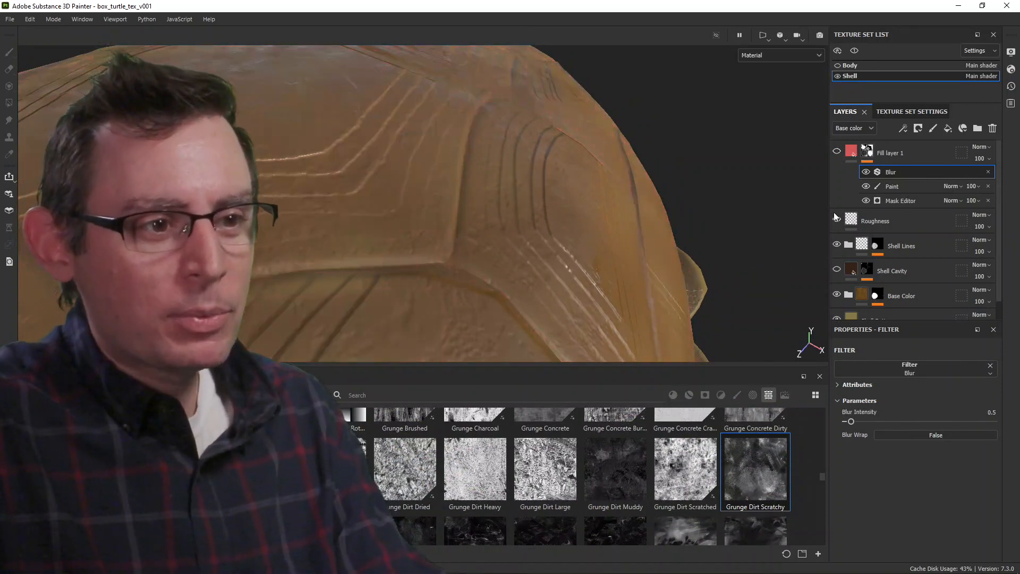
alt+drag(611, 255, 520, 222)
alt+right_drag(521, 222, 502, 130)
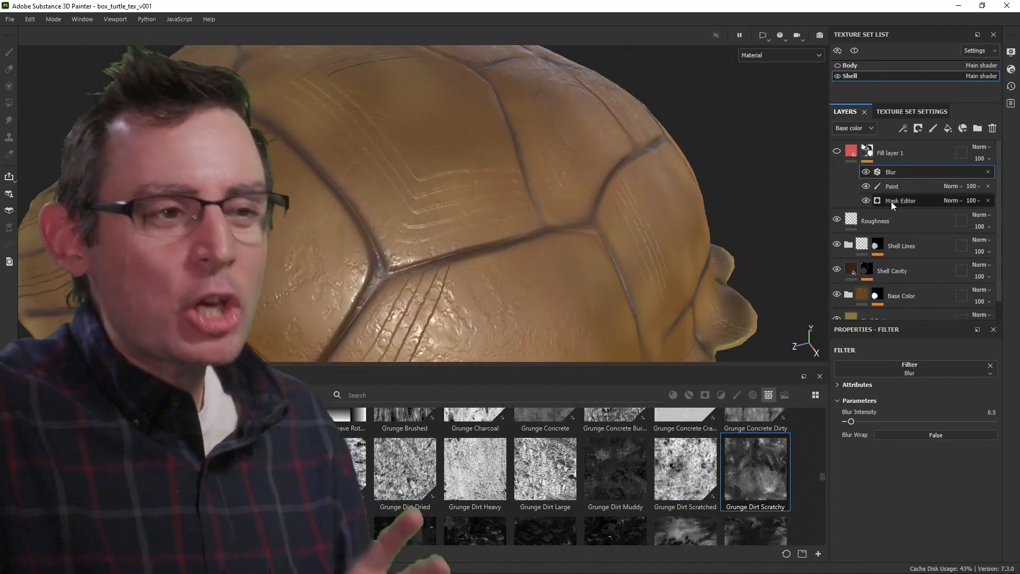